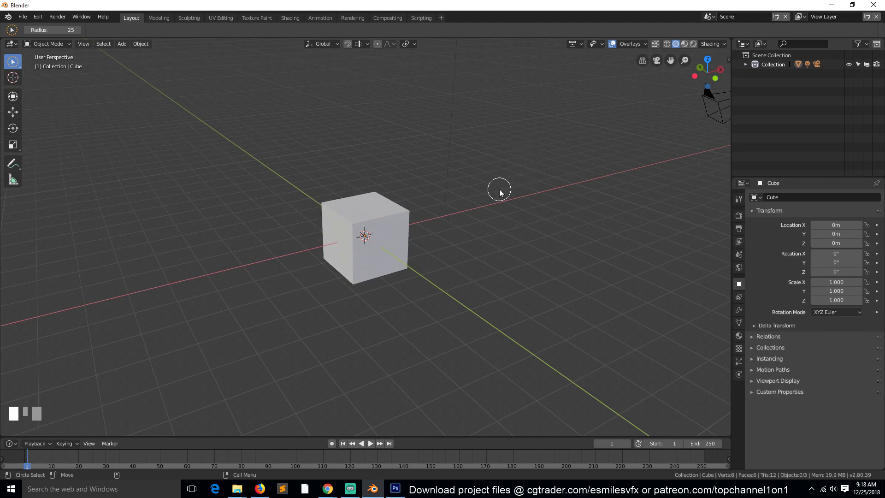
- Orbit the 3D viewport around the cube to view it from several angles in perspective
key(grave)
middle_drag(499, 189, 446, 199)
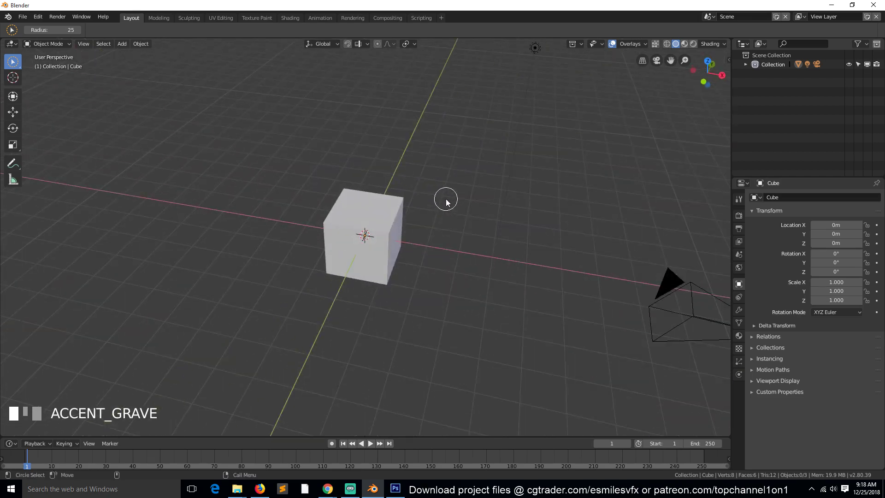
middle_drag(445, 199, 466, 198)
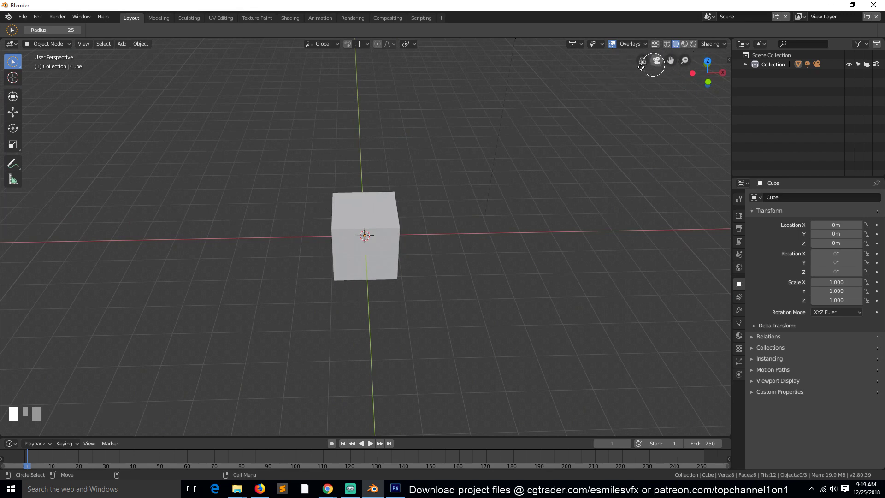
middle_drag(373, 205, 359, 216)
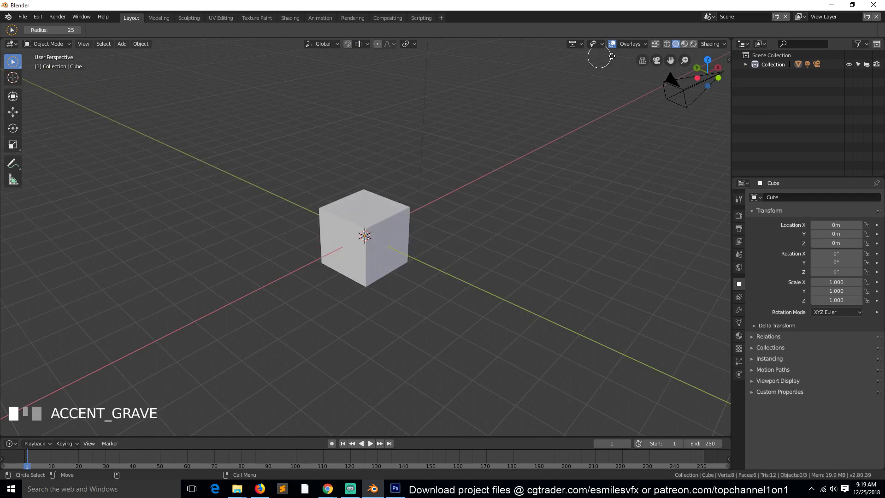
- Switch the viewport repeatedly between orthographic and perspective projection to compare how the cube is displayed
click(643, 61)
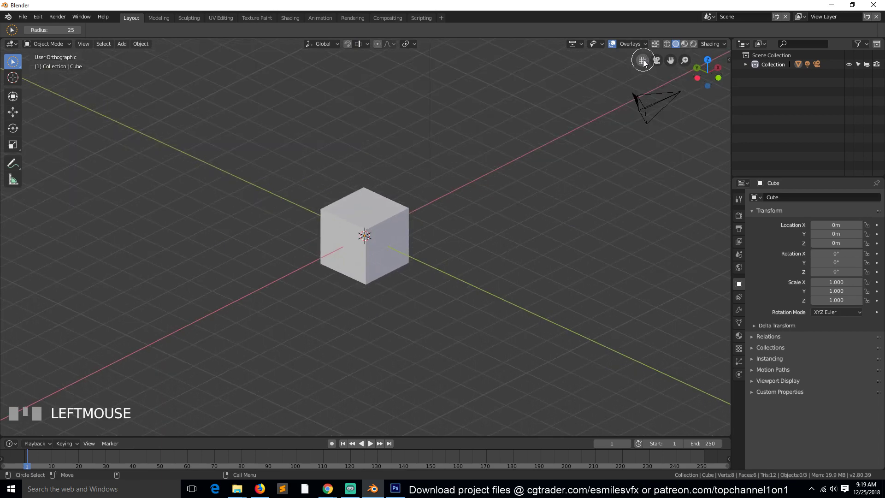
click(643, 61)
click(642, 60)
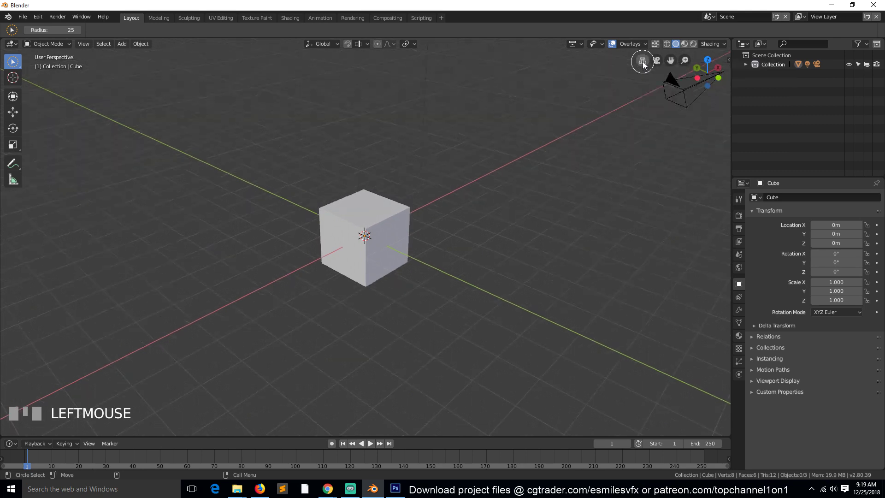
click(642, 61)
click(643, 62)
click(643, 61)
click(642, 62)
click(642, 61)
click(643, 62)
click(642, 62)
- Zoom in on the cube from a low angle and compare its perspective and orthographic projections
key(grave)
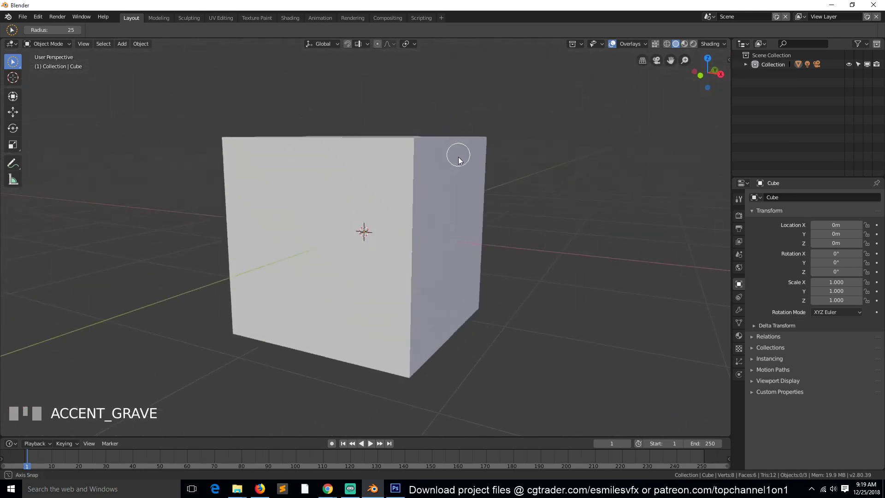
click(642, 61)
click(643, 61)
click(642, 62)
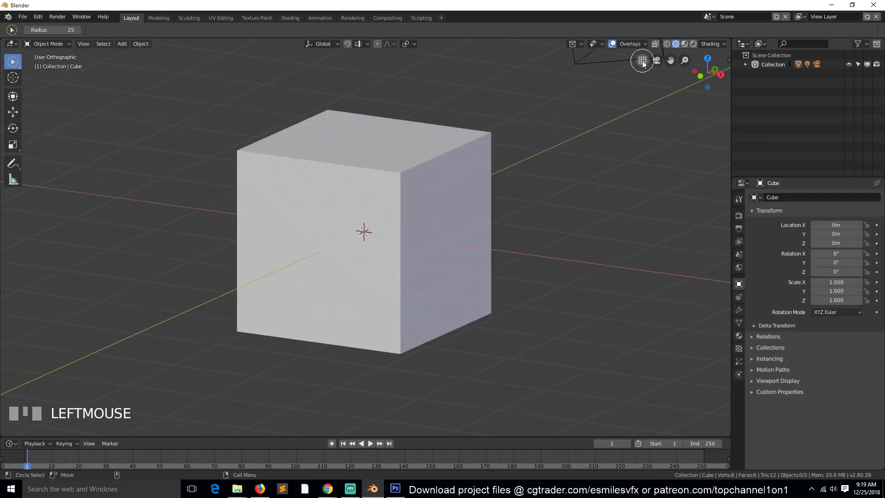
click(642, 61)
- View the cube from the front in orthographic, then orbit away and toggle the projection
key(grave)
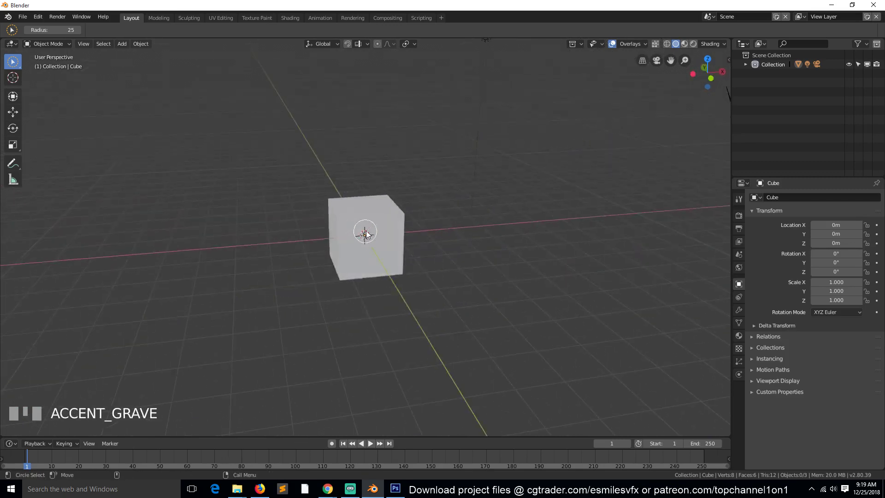
scroll(374, 225, up, 3)
scroll(374, 224, up, 1)
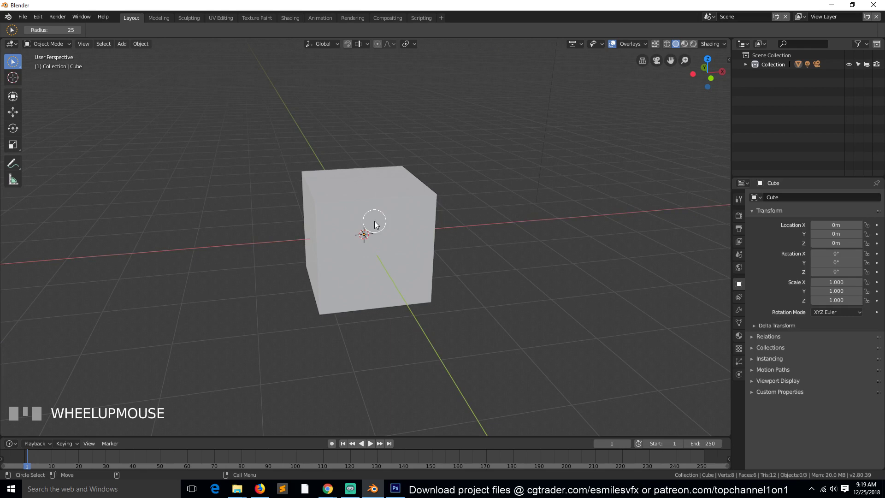
key(KP_1)
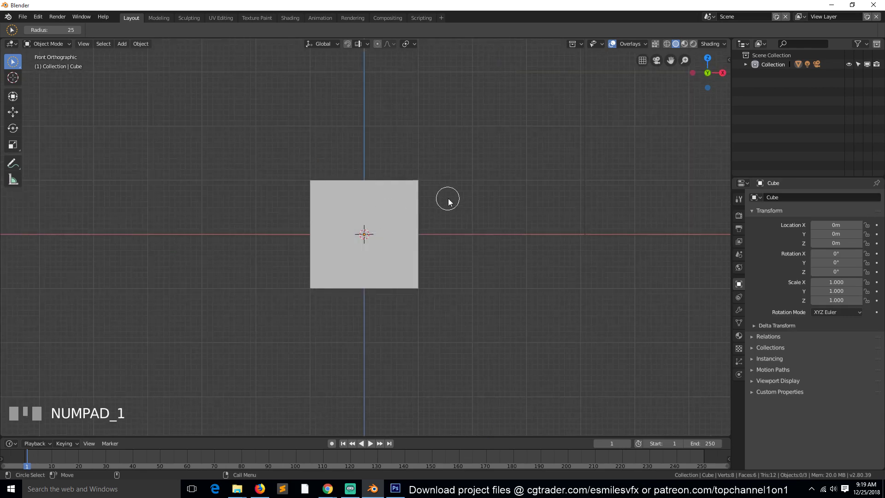
key(grave)
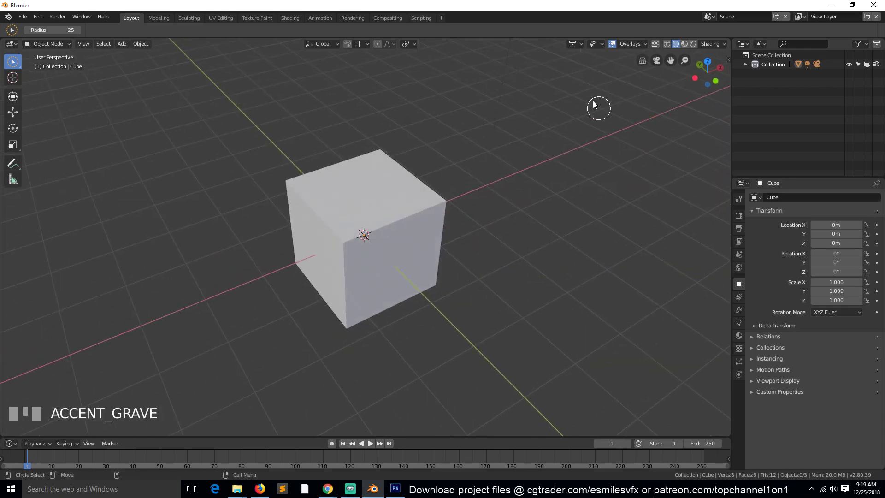
click(641, 60)
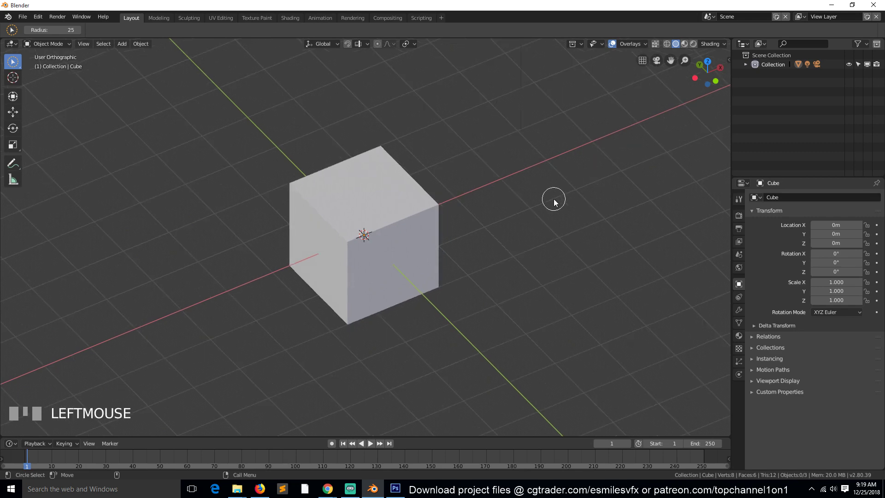
click(642, 60)
- Snap to the front view, toggle it between orthographic and perspective, and orbit back to an angled view
key(KP_1)
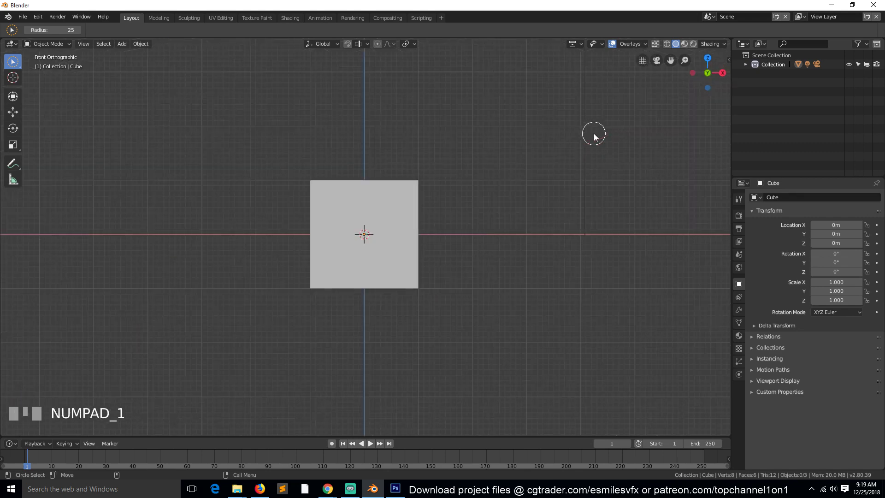
click(643, 60)
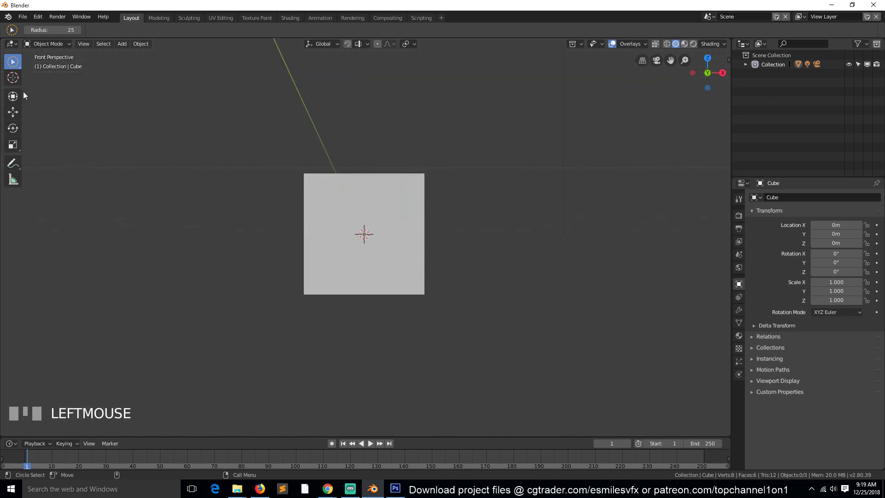
click(643, 60)
middle_drag(490, 130, 549, 165)
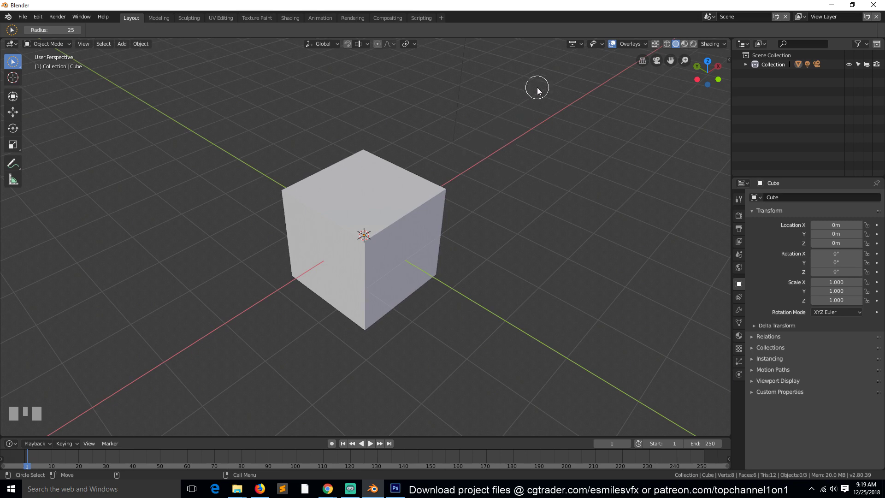
- Compare the orthographic and perspective projections with the cube seen corner-on from above
click(643, 61)
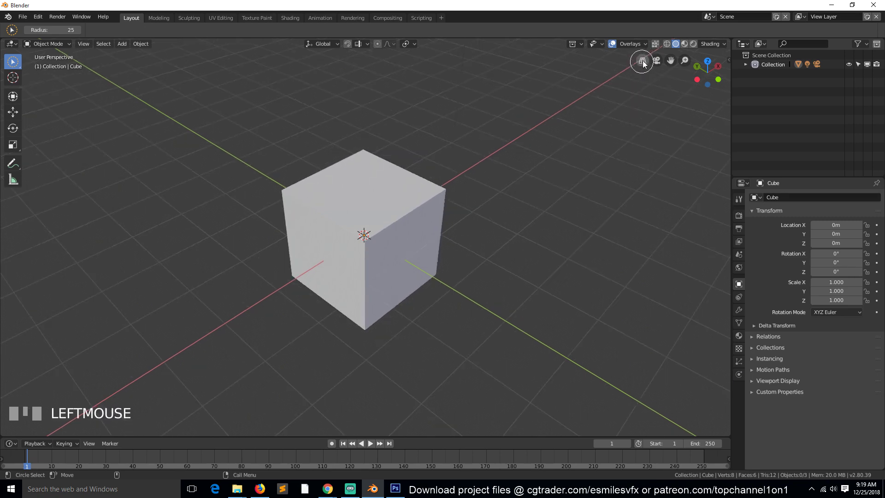
click(644, 61)
click(643, 61)
click(644, 62)
click(643, 61)
click(643, 60)
- Orbit to another side of the cube and alternate between both projections, finishing in perspective
key(grave)
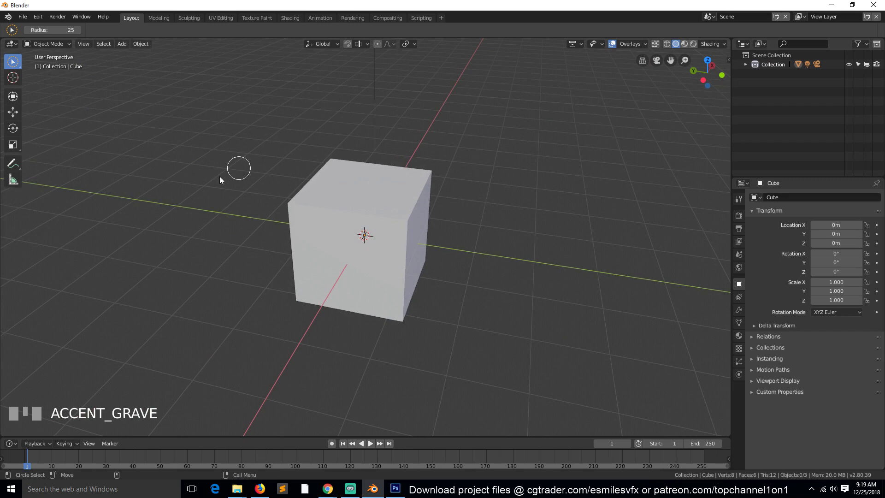
click(643, 61)
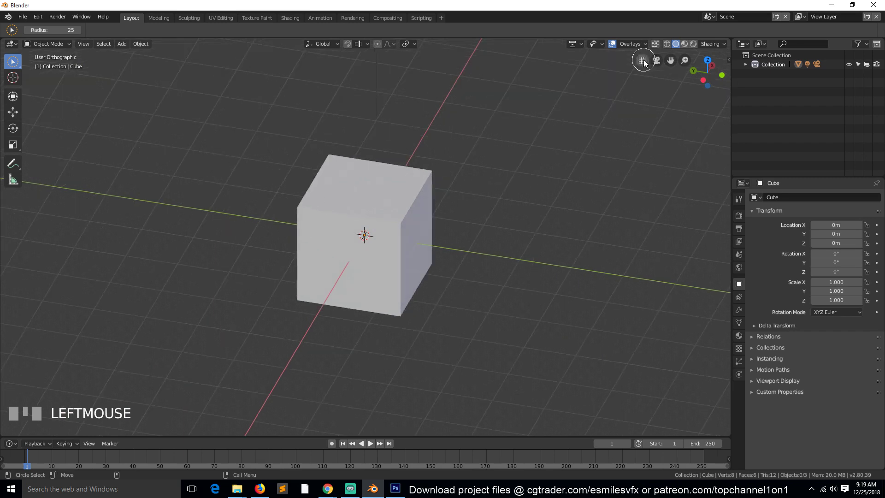
click(643, 61)
click(643, 61)
click(641, 60)
click(641, 61)
click(641, 60)
click(642, 60)
click(641, 60)
click(642, 60)
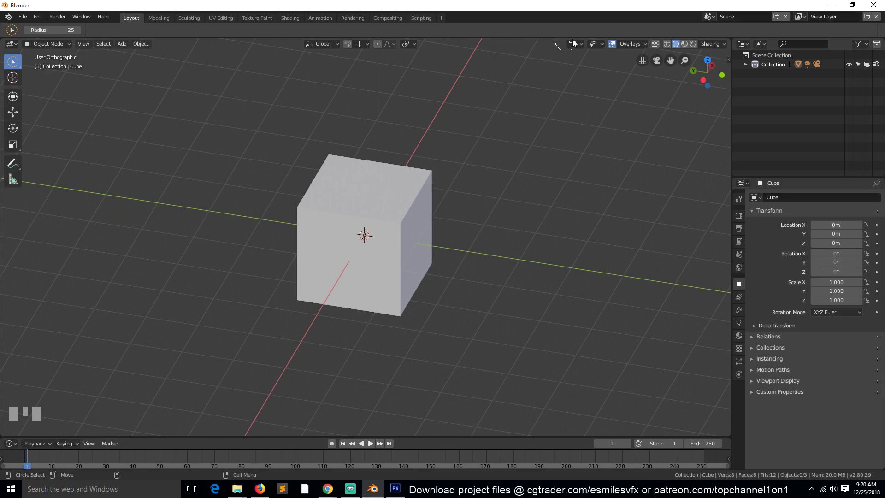
click(640, 61)
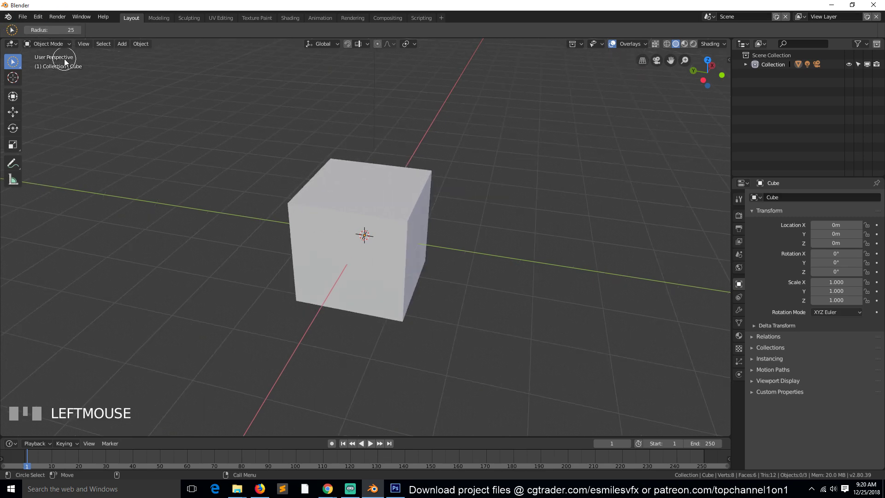
- Look at the cube through the scene camera and enlarge the camera frame in the viewport
scroll(316, 157, down, 2)
middle_drag(318, 162, 277, 172)
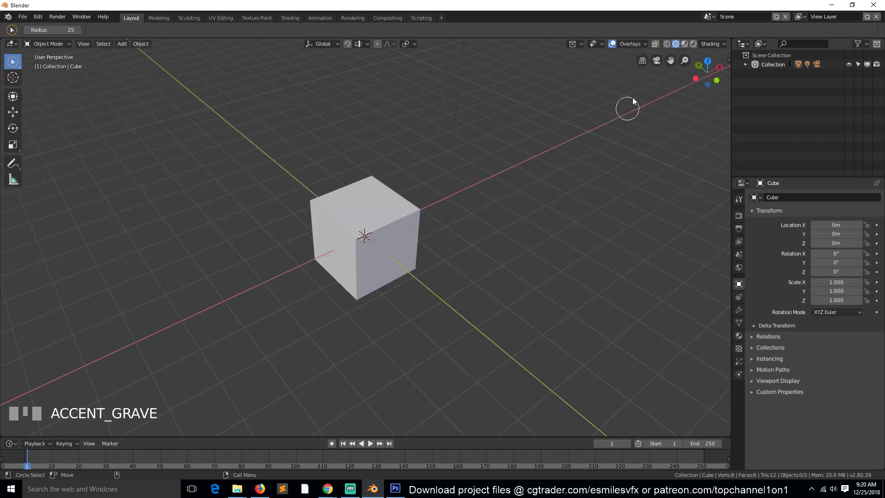
click(658, 60)
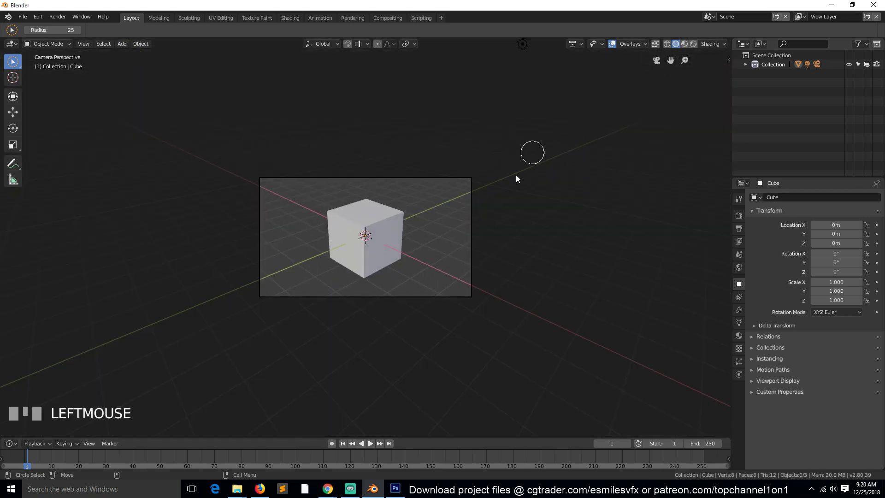
scroll(516, 179, up, 2)
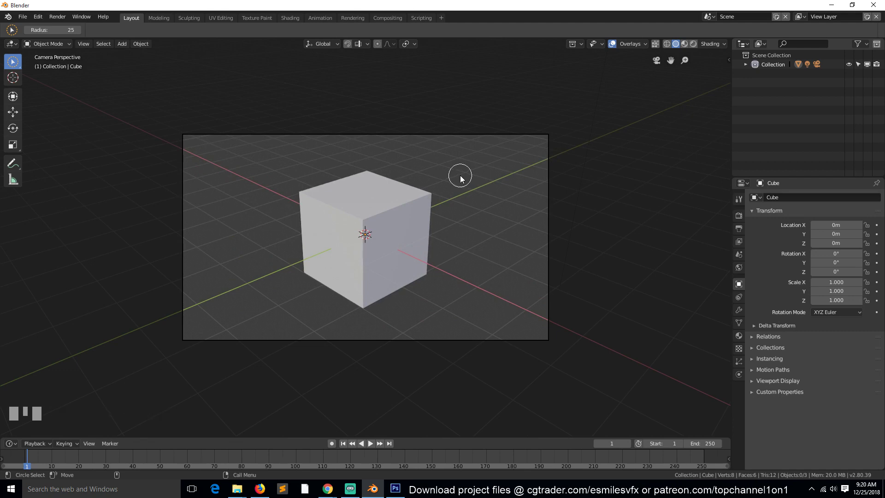
- Orbit out of the camera view around the cube, then return to the camera view
key(grave)
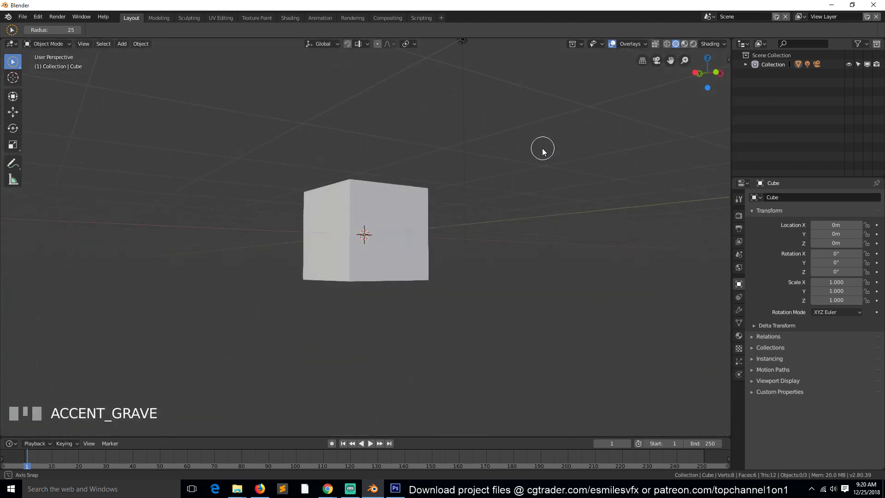
middle_drag(542, 151, 432, 212)
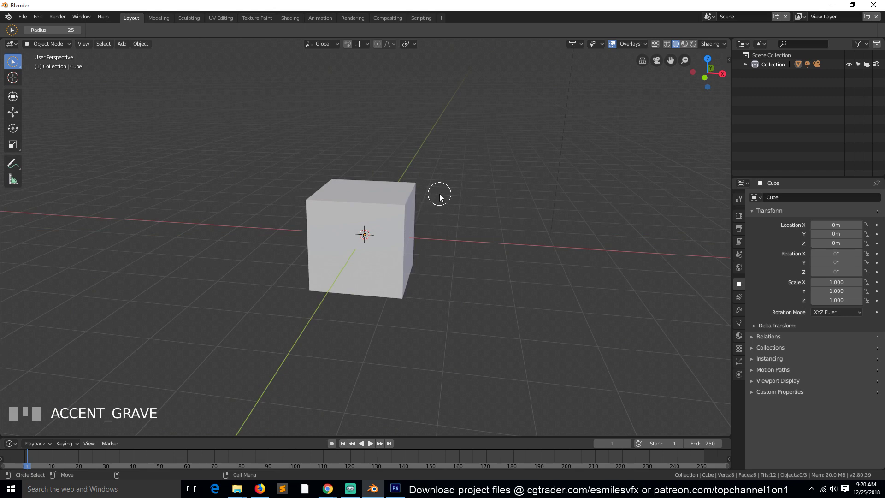
scroll(613, 134, down, 3)
click(656, 60)
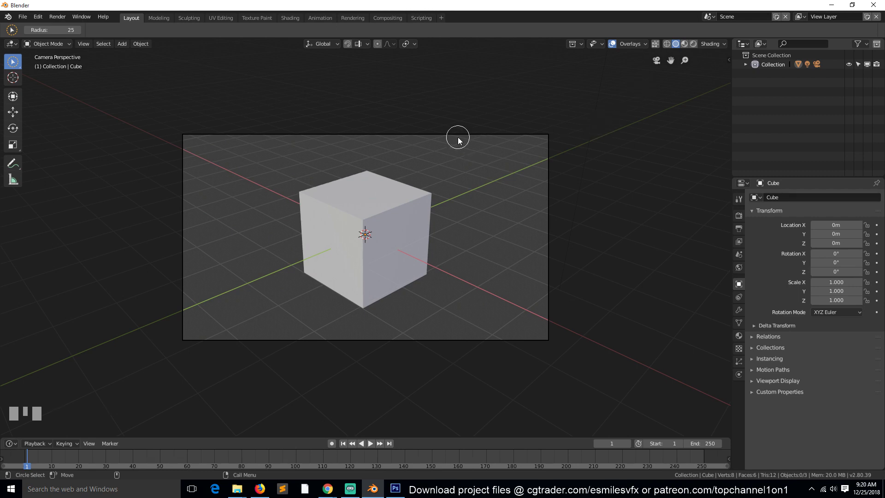
- Leave the camera view, change the selection tool to Lasso Select, and select the camera object beside the cube
click(477, 133)
key(grave)
middle_drag(381, 160, 441, 165)
scroll(441, 166, down, 6)
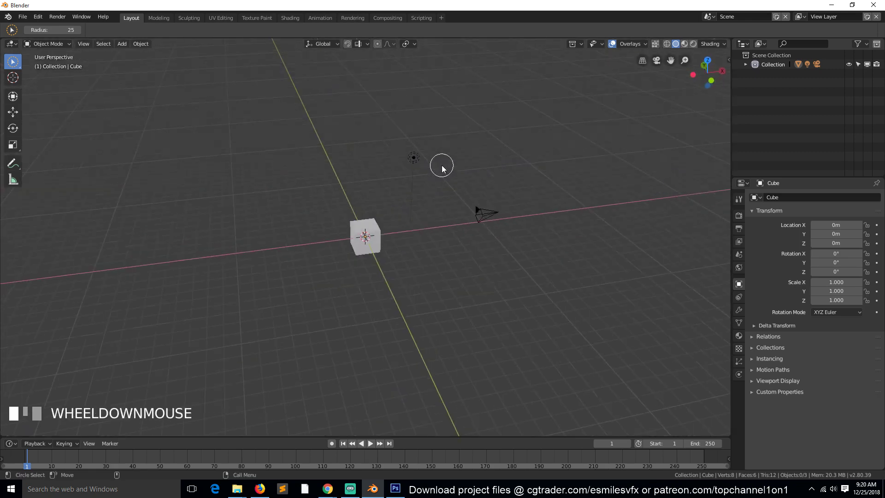
click(477, 218)
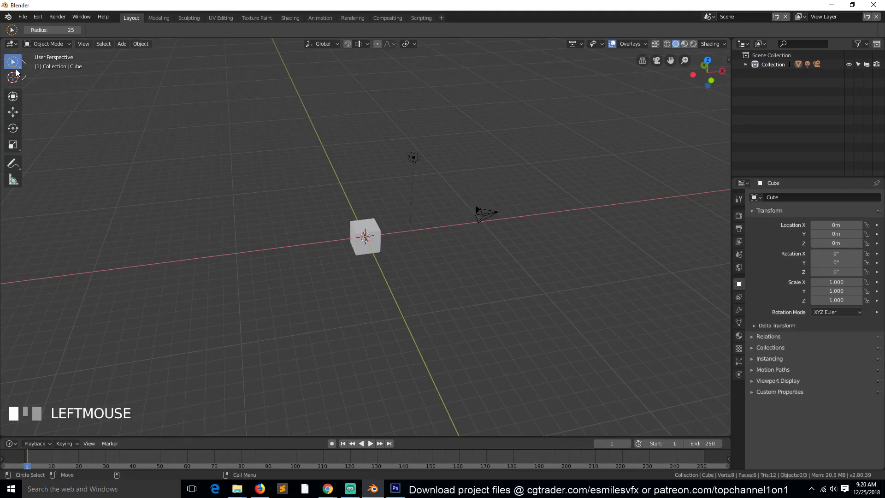
key(w)
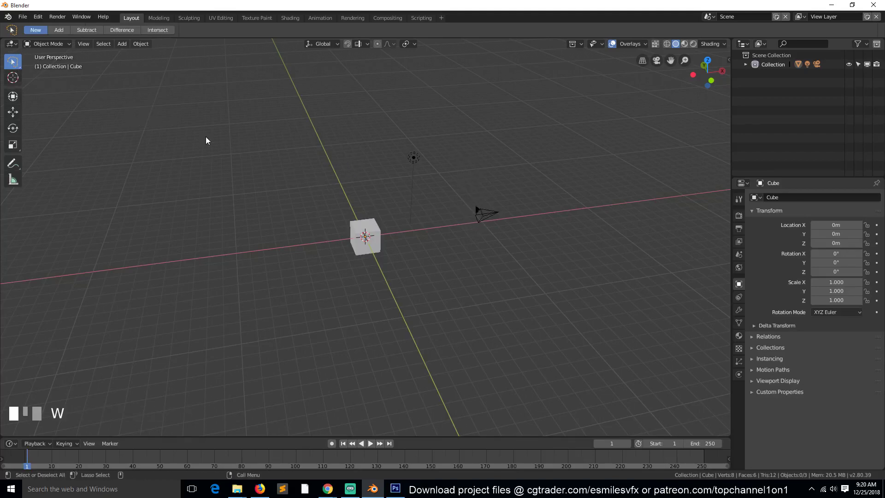
click(488, 214)
- Toggle the view through the selected camera on and off
scroll(499, 234, up, 2)
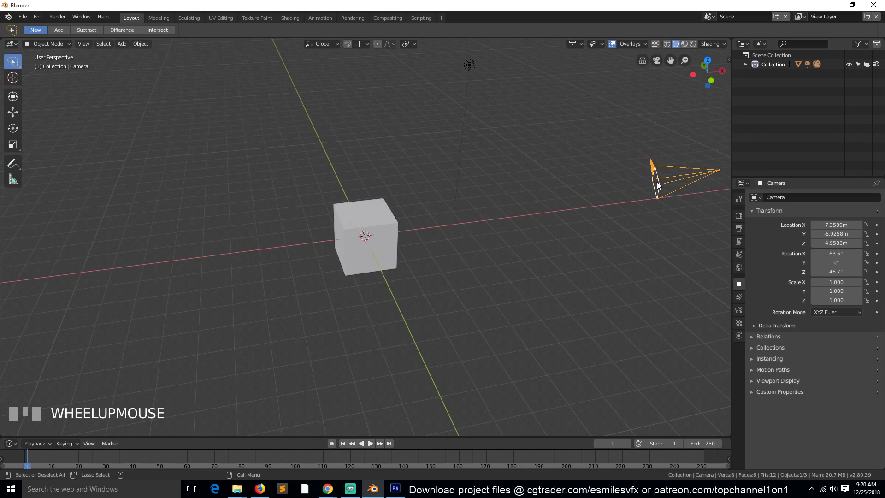
key(KP_0)
key(KP_0)
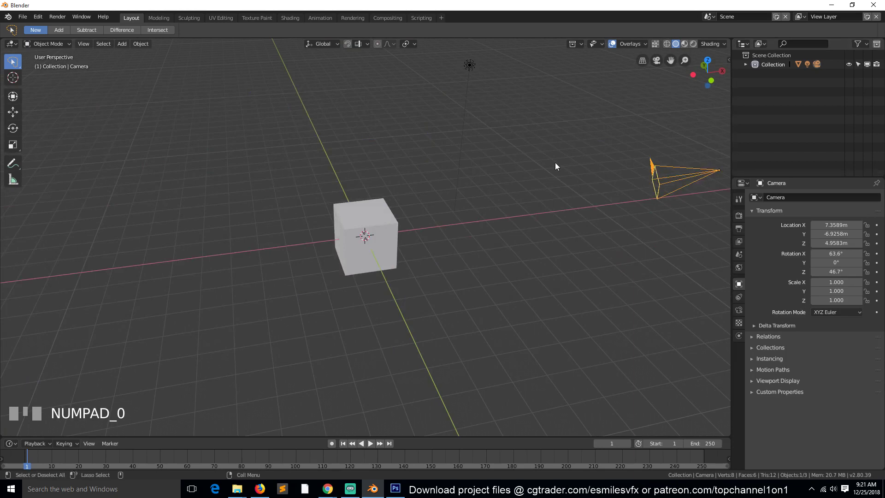
- Pan the 3D viewport across the scene from different orbit angles and zoom distances
scroll(568, 177, down, 2)
key(grave)
middle_drag(562, 190, 547, 193)
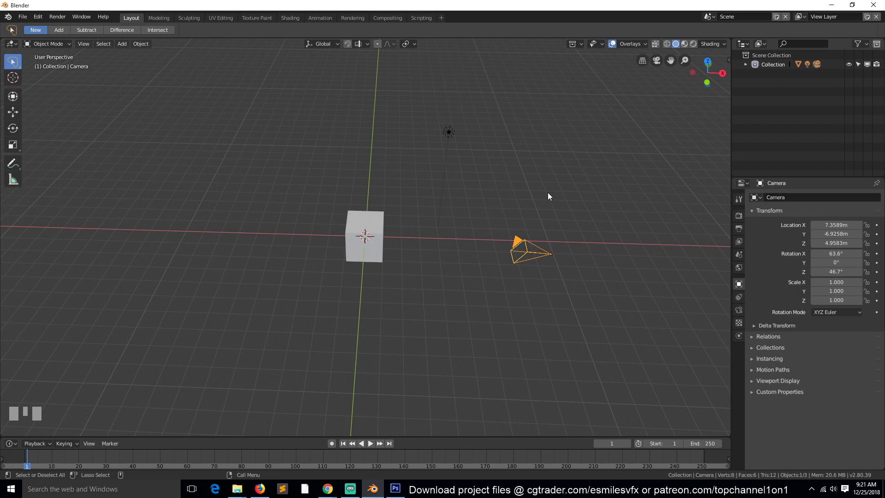
scroll(458, 228, up, 1)
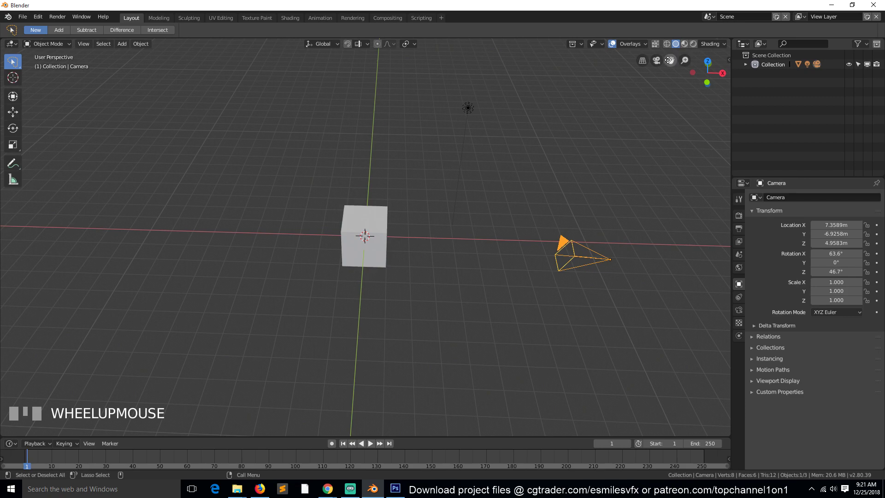
drag(669, 60, 677, 111)
key(grave)
drag(670, 60, 552, 497)
drag(663, 87, 807, 55)
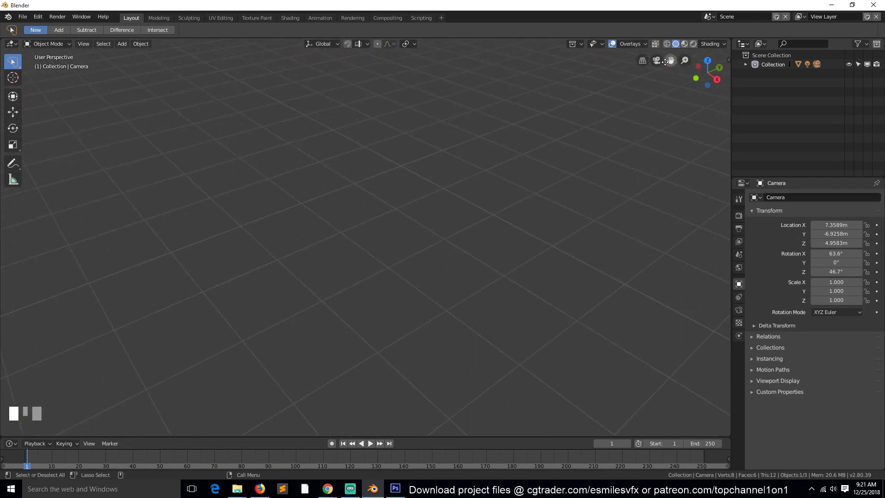
scroll(624, 106, down, 5)
scroll(617, 110, up, 2)
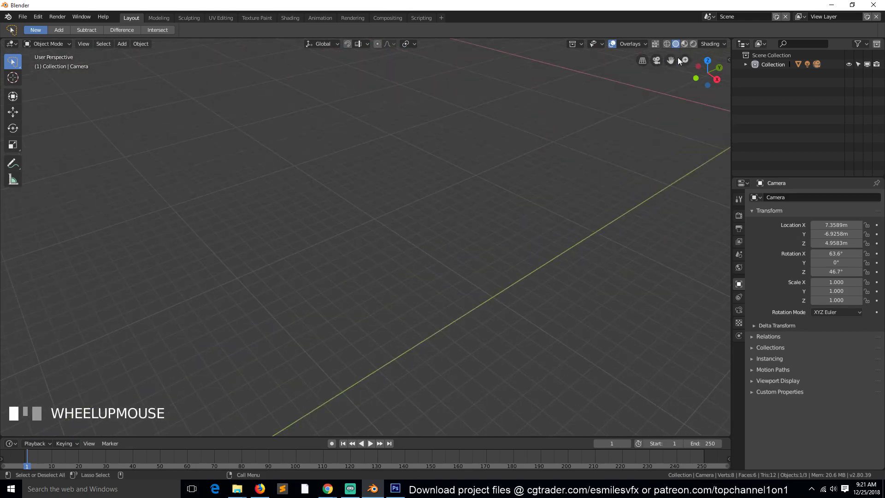
- Pan the 3D viewport and zoom it in and out around the cube
drag(674, 59, 348, 158)
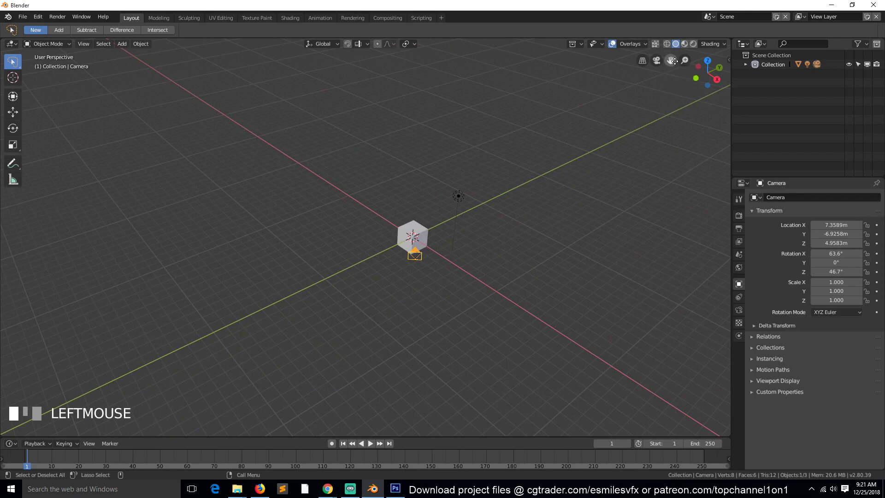
drag(685, 60, 741, 173)
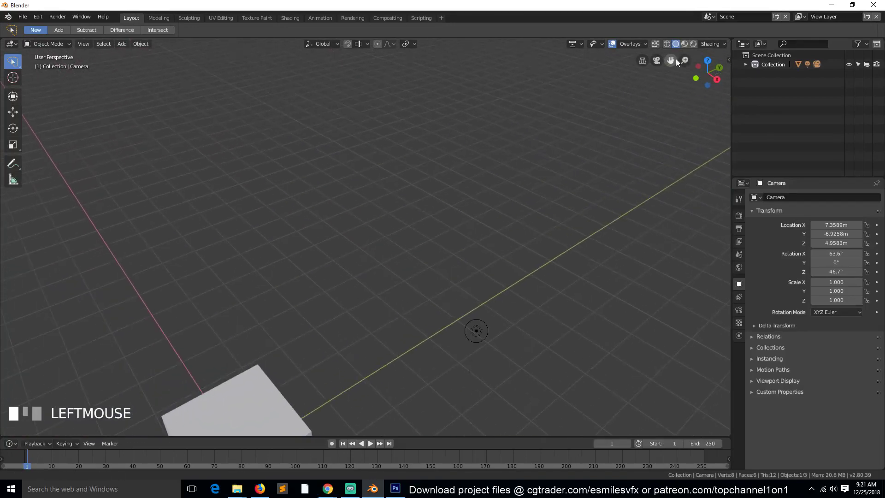
mouse_move(685, 60)
mouse_down()
mouse_move(685, 51)
mouse_move(675, 56)
mouse_up()
drag(671, 198, 648, 119)
scroll(648, 120, down, 6)
scroll(648, 120, up, 5)
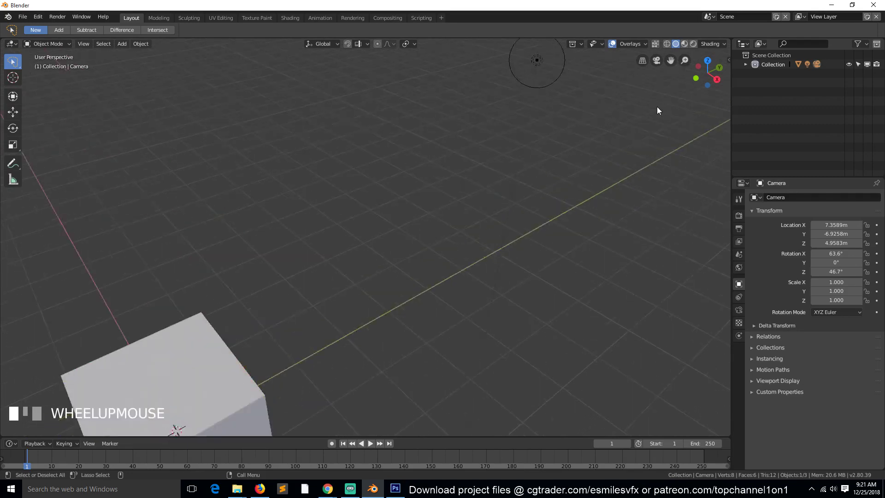
scroll(656, 108, down, 5)
scroll(657, 113, up, 5)
scroll(662, 111, down, 5)
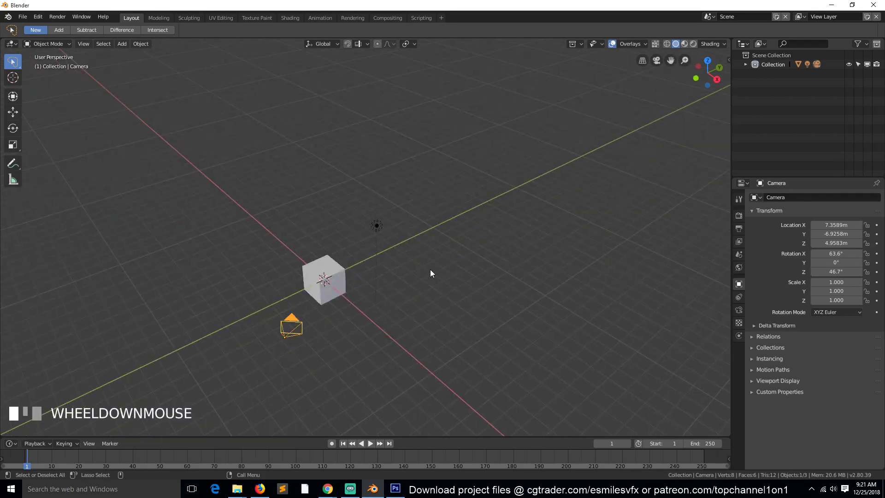
- Play the timeline to frame 8 and repeatedly switch between the camera view and the free perspective view
key(space)
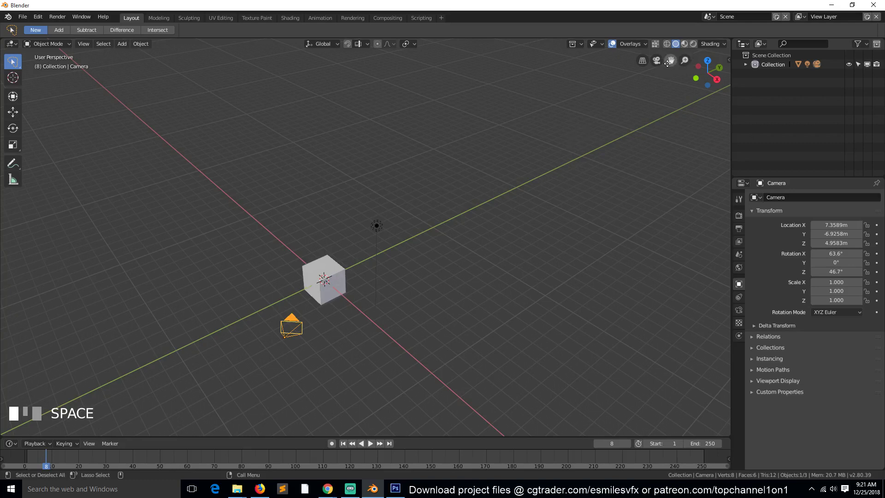
mouse_move(667, 63)
mouse_down()
mouse_move(750, 37)
mouse_move(652, 94)
mouse_move(655, 62)
mouse_up()
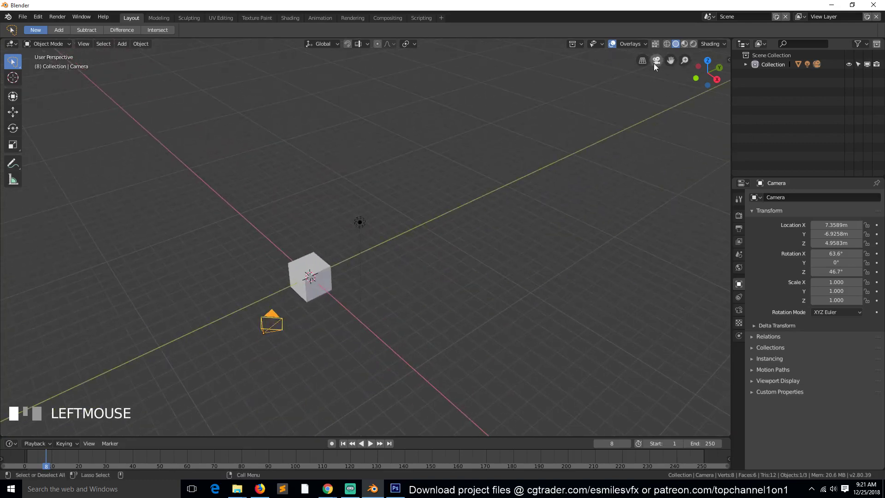
key(KP_0)
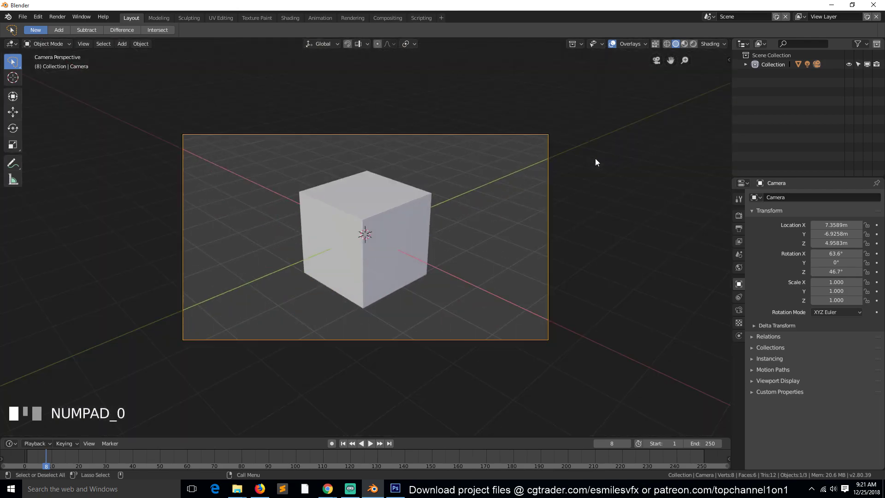
key(KP_0)
key(KP_0)
key(KP_0)
key(KP_0)
key(KP_0)
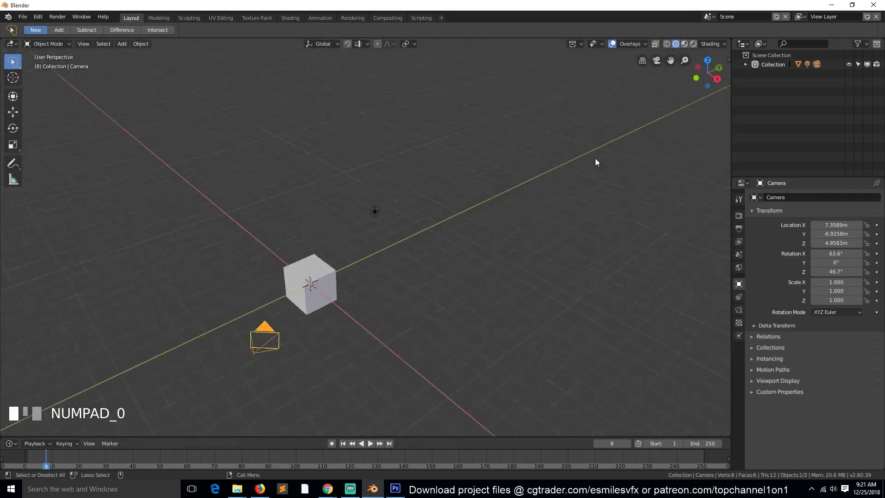
key(KP_0)
key(KP_0)
key(KP_0)
key(KP_0)
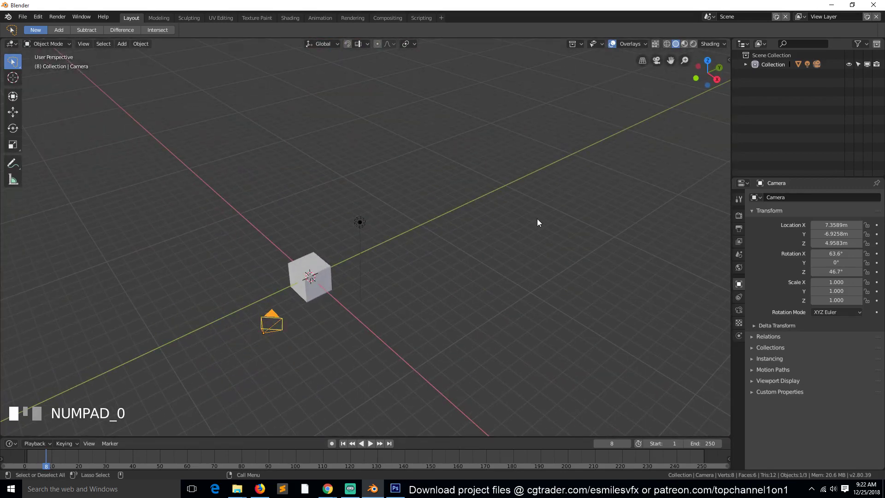
- Switch the viewport back and forth between orthographic and perspective projection, ending in perspective
key(KP_5)
key(KP_5)
key(KP_5)
key(KP_5)
key(KP_5)
key(KP_5)
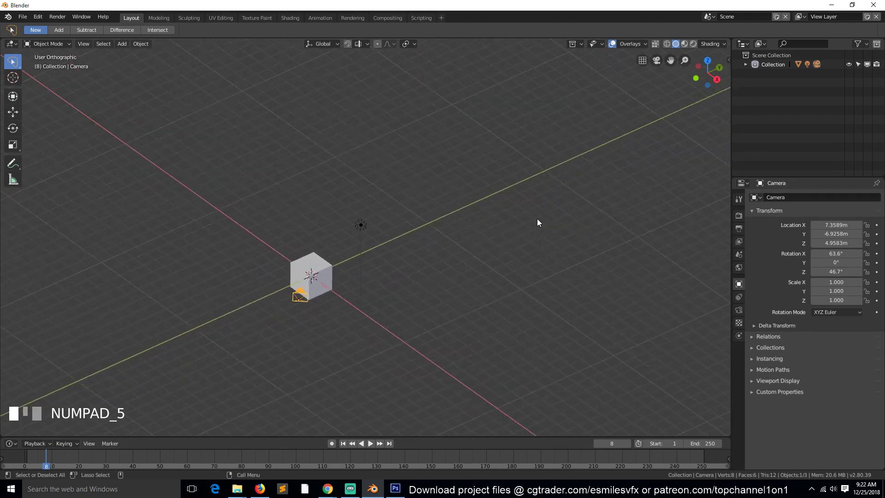
key(KP_5)
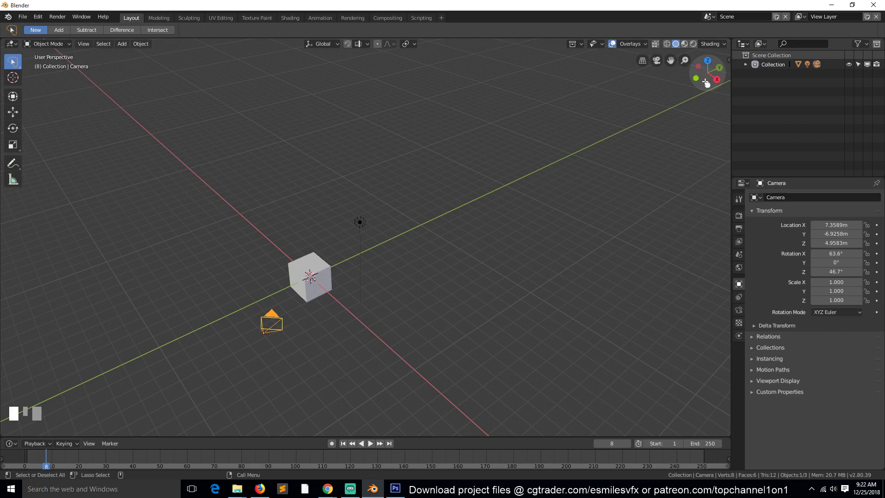
- Align the viewport to the top, right and back views, and orbit out to a free perspective view
click(707, 61)
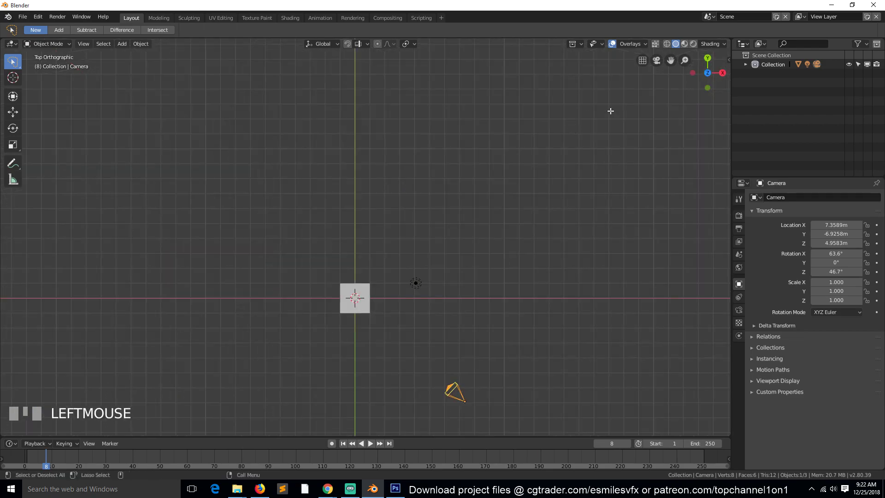
click(722, 72)
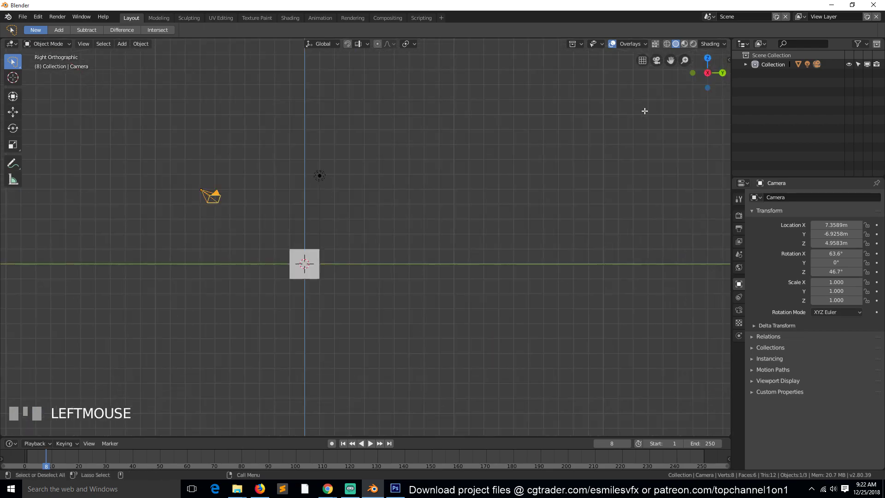
click(722, 73)
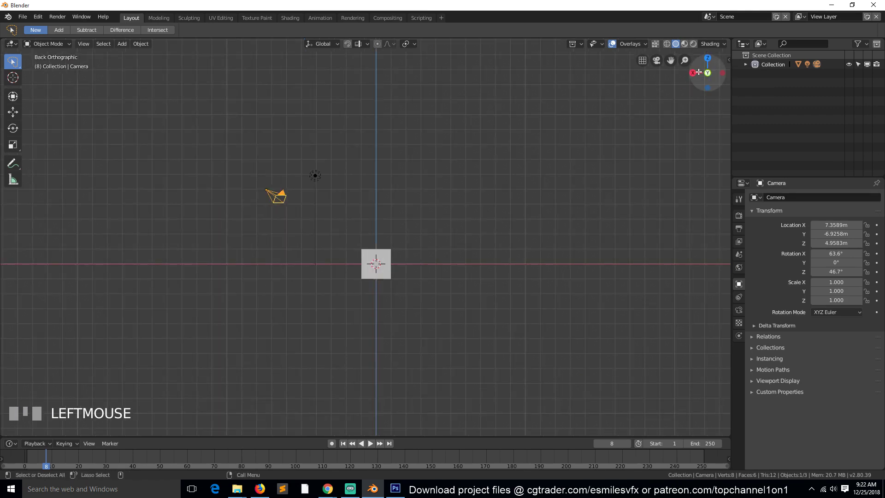
drag(698, 64, 637, 135)
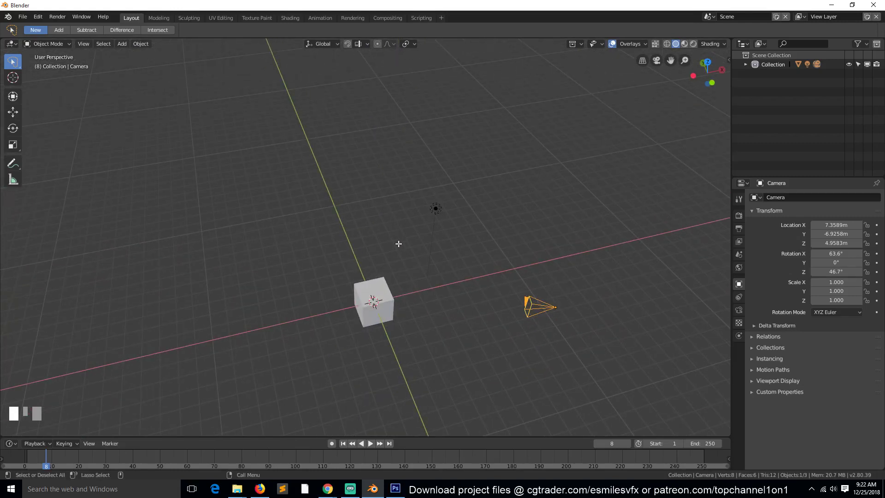
- Orbit the viewport around the cube to see it from several sides and from a closer distance
key(grave)
middle_drag(561, 248, 422, 233)
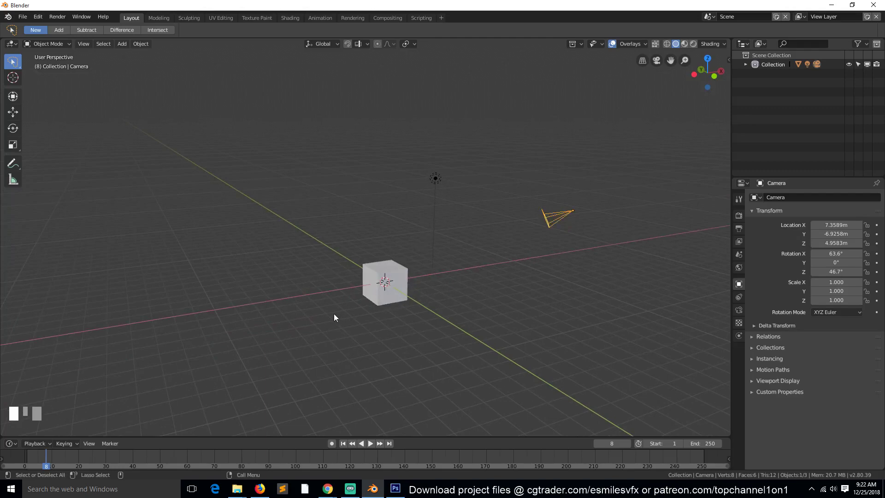
key(grave)
middle_drag(334, 314, 405, 326)
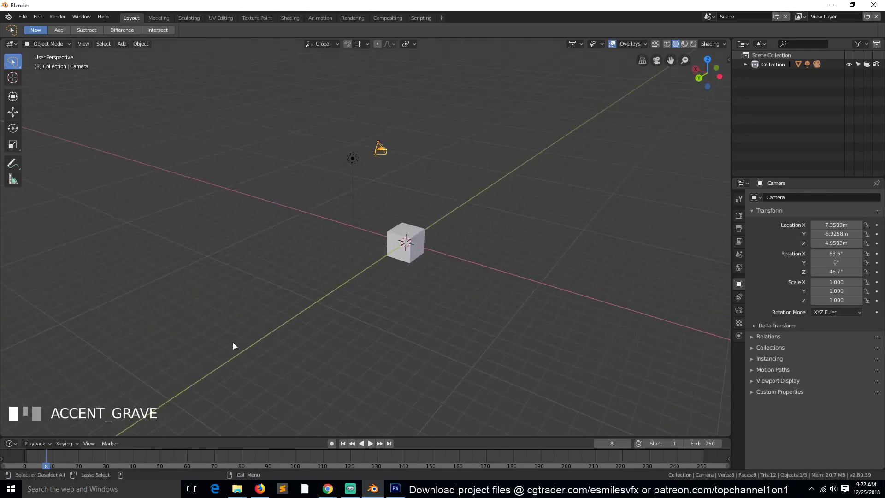
middle_drag(288, 257, 403, 249)
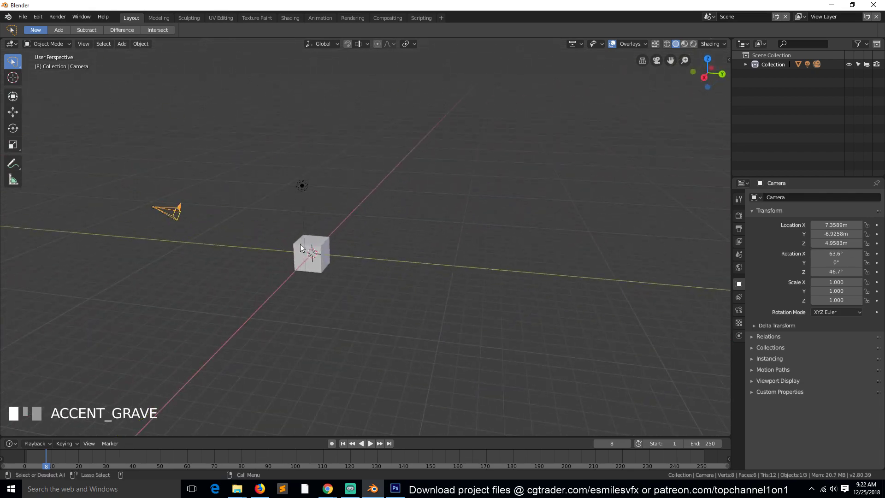
scroll(280, 250, up, 2)
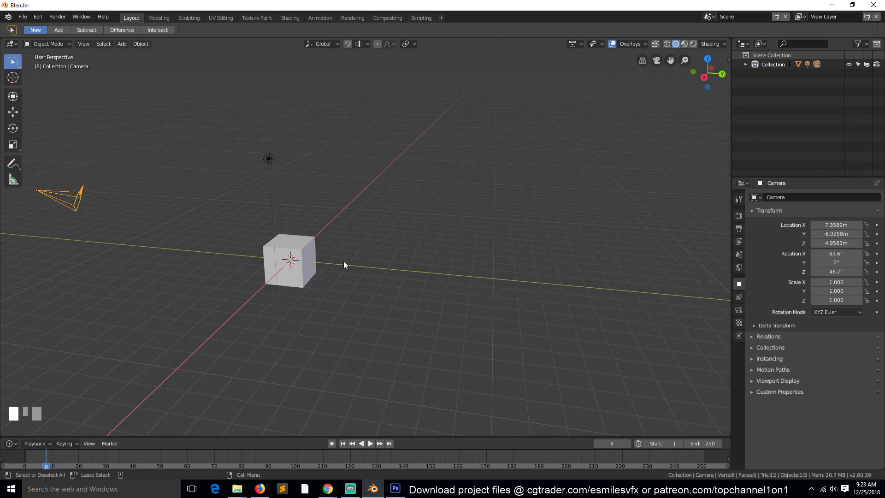
key(grave)
middle_drag(344, 260, 274, 275)
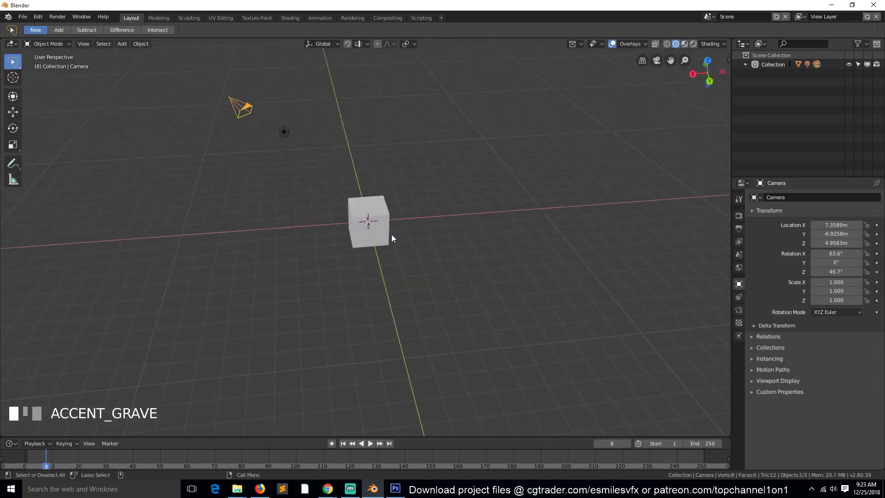
- Open the input preferences, collapse the 3D View keymap, and browse the shortcuts in the Window section
click(38, 17)
click(68, 126)
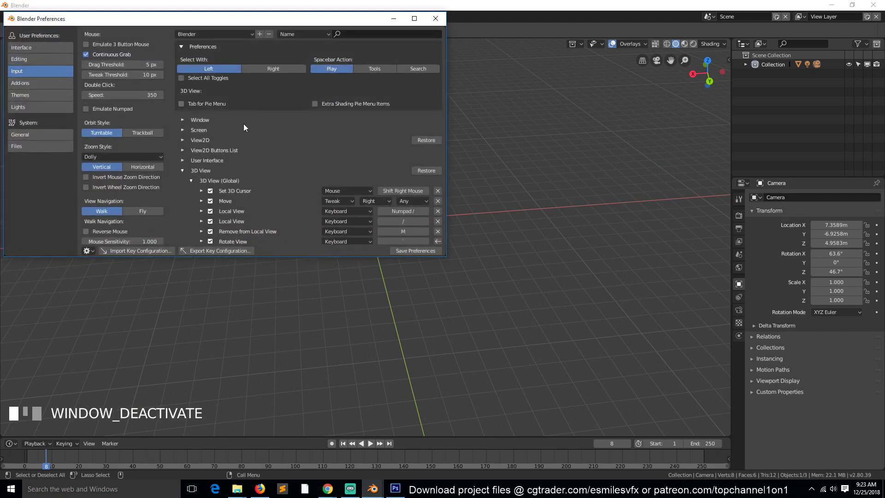
click(186, 168)
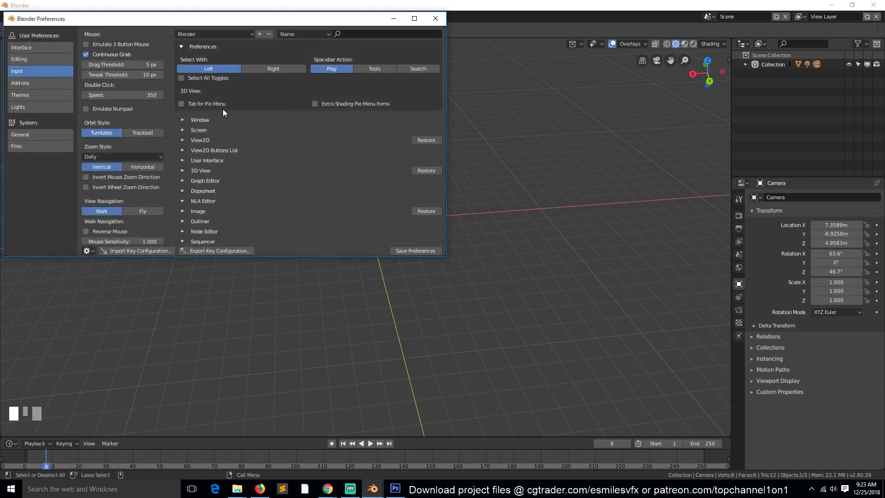
click(181, 120)
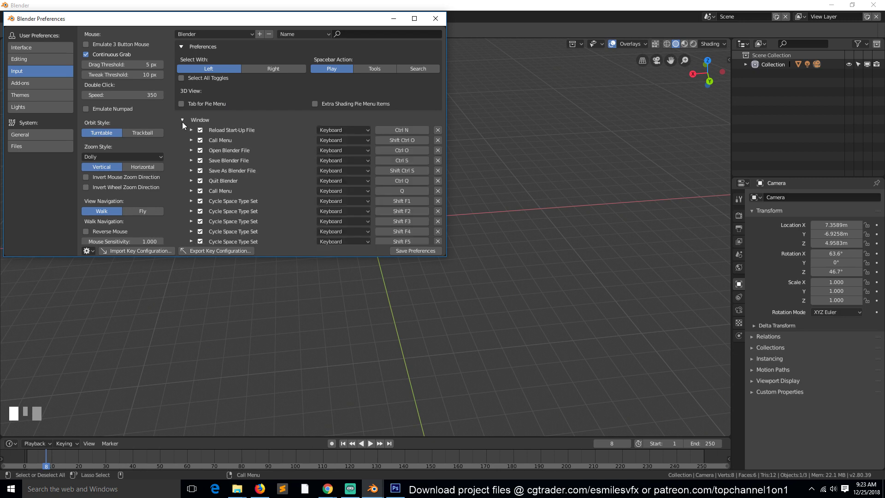
scroll(184, 131, down, 12)
scroll(189, 124, up, 12)
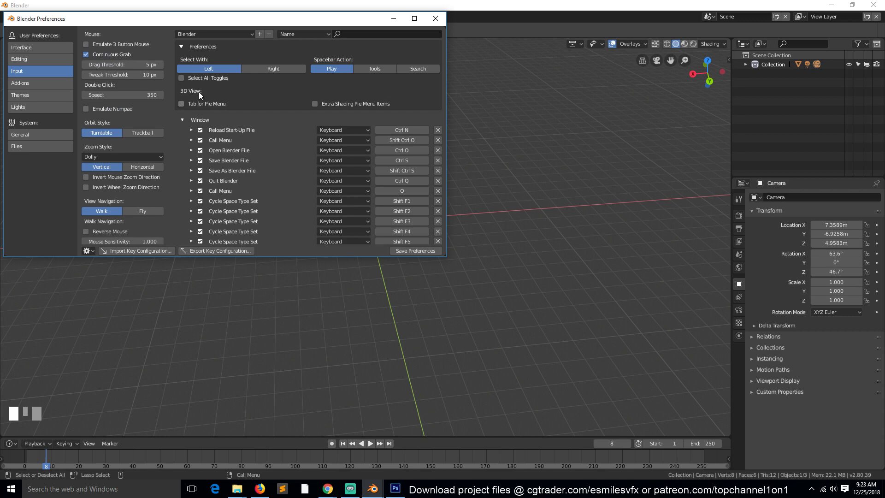
click(182, 120)
scroll(214, 142, down, 2)
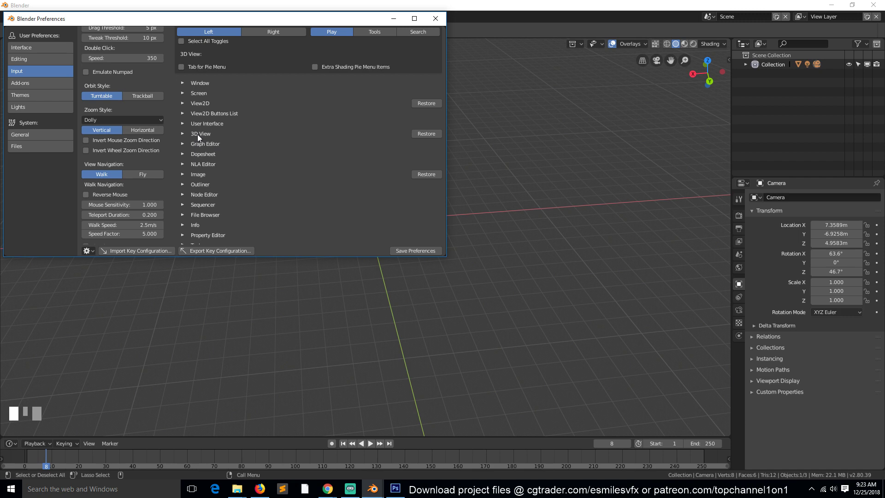
- Expand the 3D View keymap to examine the Rotate View shortcut, and dismiss the desktop notification
click(185, 132)
scroll(264, 121, down, 3)
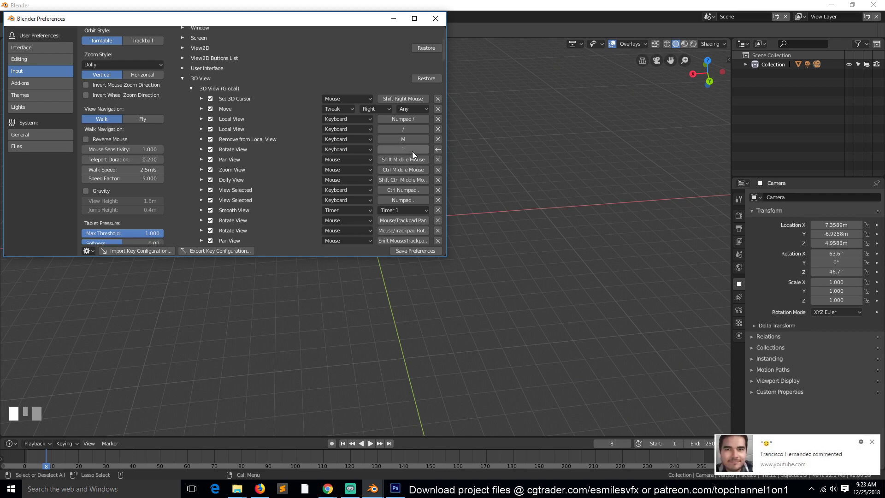
click(874, 442)
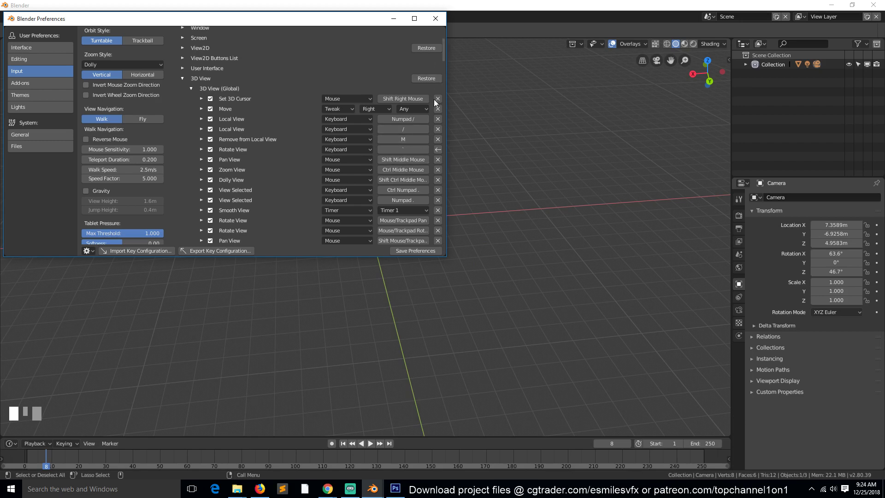
- Close the preferences window and orbit the viewport around the cube
click(435, 19)
key(grave)
drag(452, 142, 397, 312)
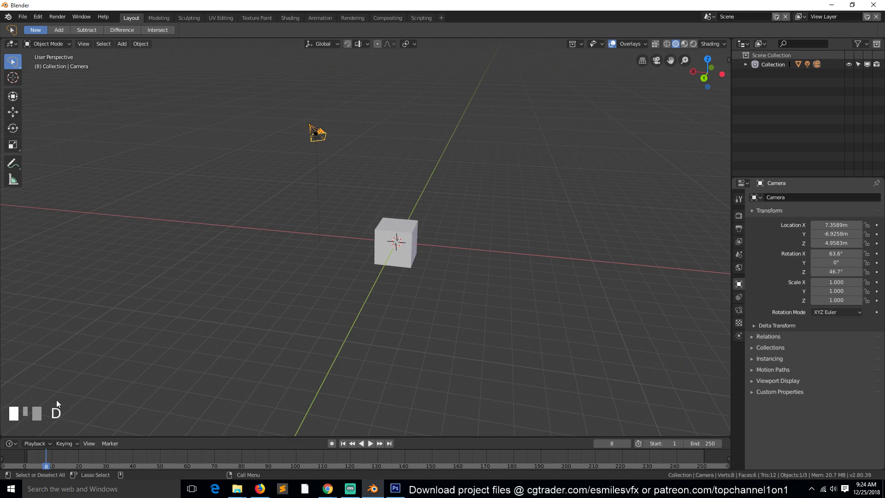
key(s)
right_click(84, 383)
key(a)
key(s)
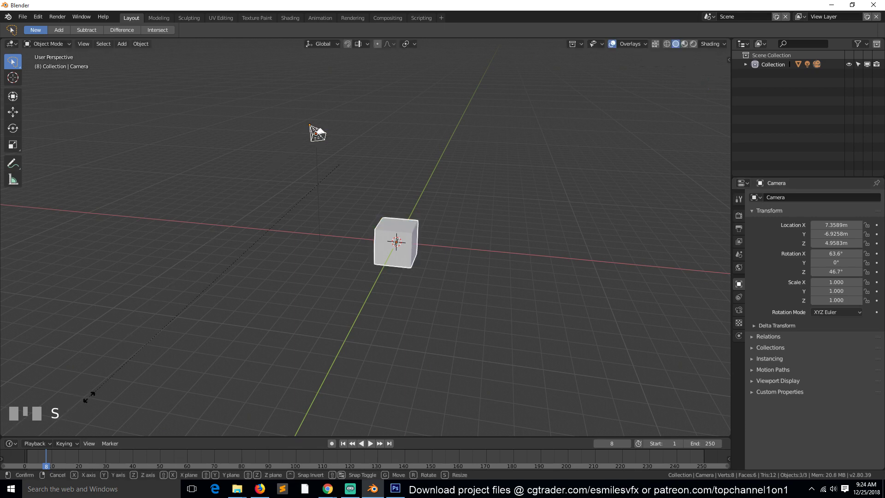
key(x)
right_click(89, 397)
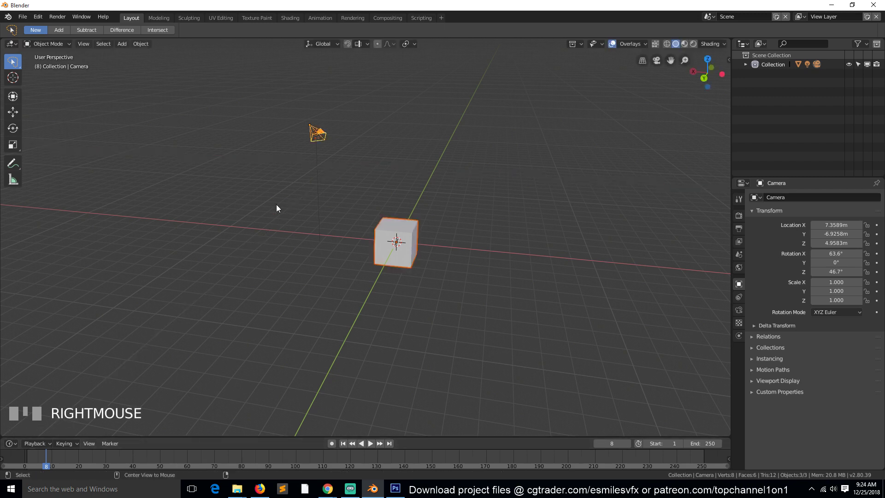
- Deselect all objects, and orbit, pan and zoom the viewport for a closer view of the cube
key(a)
key(grave)
scroll(410, 157, up, 4)
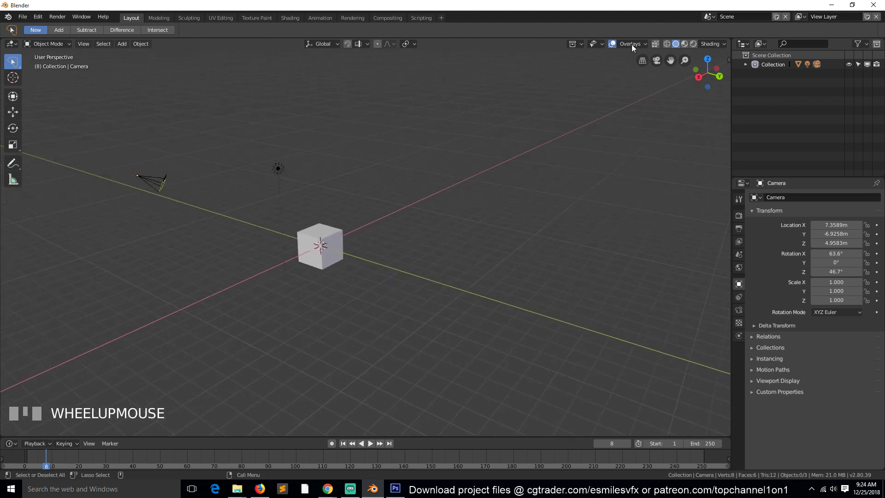
drag(665, 59, 741, 77)
scroll(566, 194, up, 4)
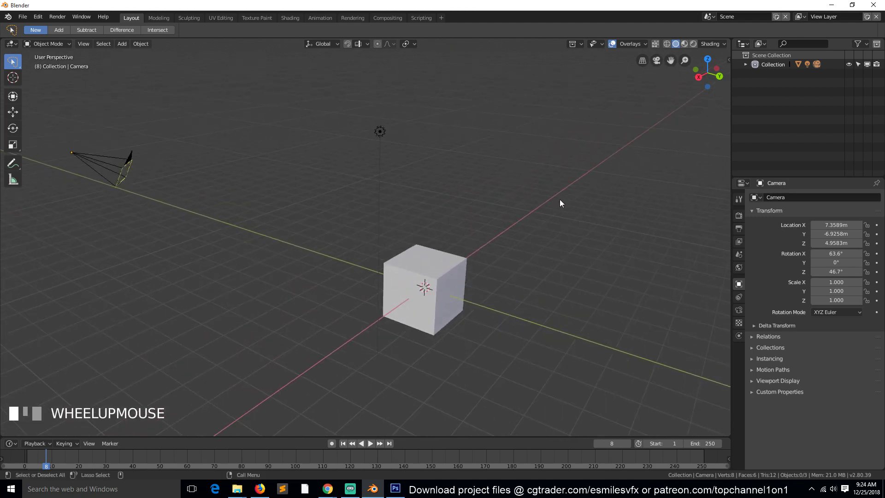
scroll(556, 203, down, 2)
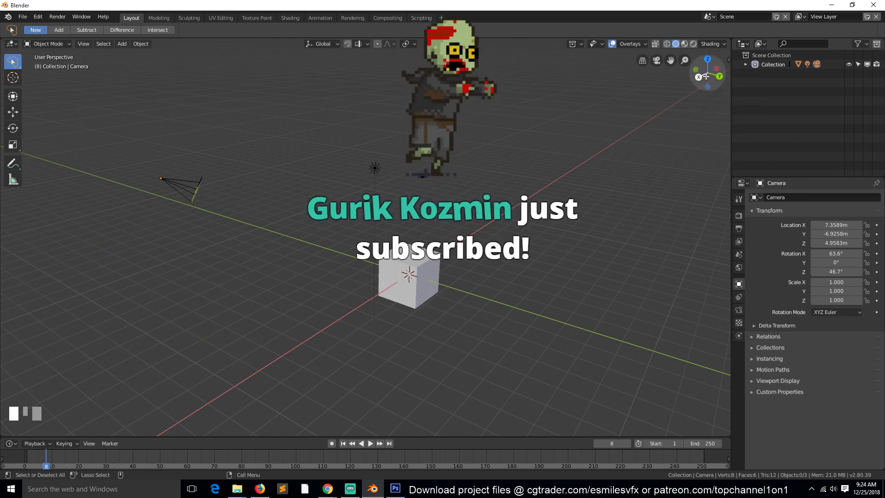
- Zoom the viewport out and in while orbiting around the cube, light and camera
scroll(619, 129, down, 3)
key(grave)
middle_drag(618, 128, 628, 111)
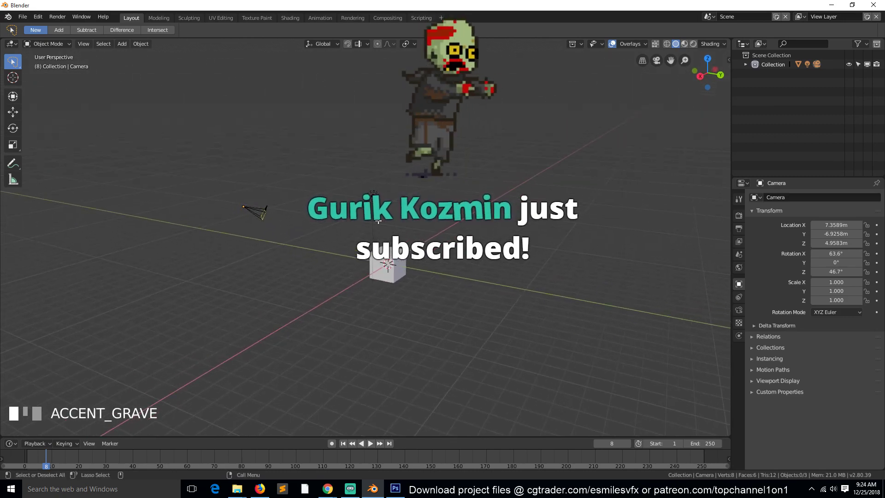
scroll(371, 209, up, 3)
key(grave)
middle_drag(408, 198, 383, 201)
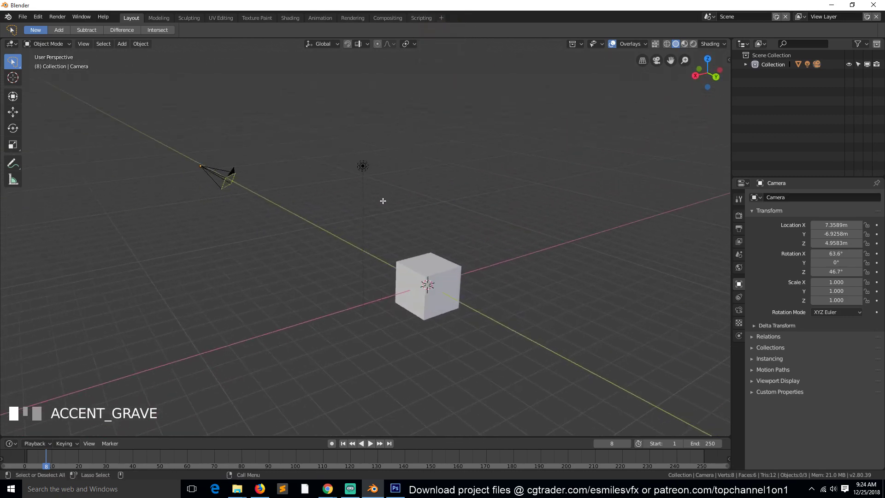
- Show the Z axis line in the viewport overlays and orbit around the cube to see it
click(638, 43)
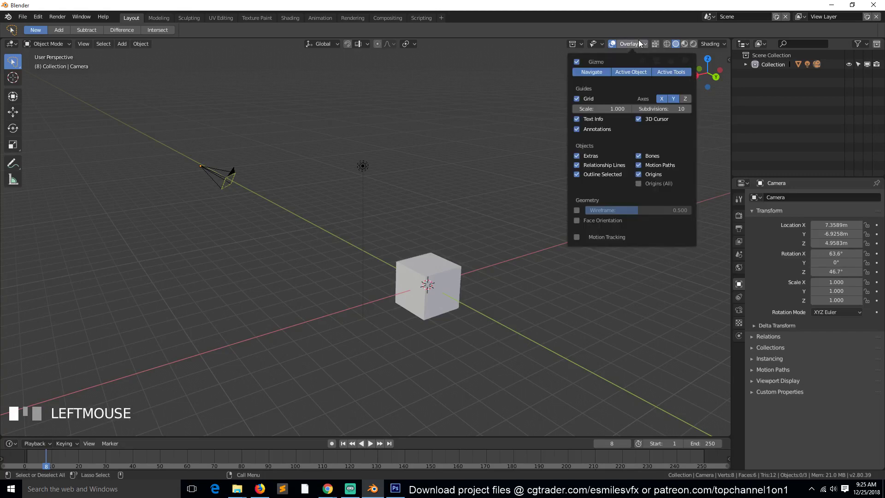
click(683, 99)
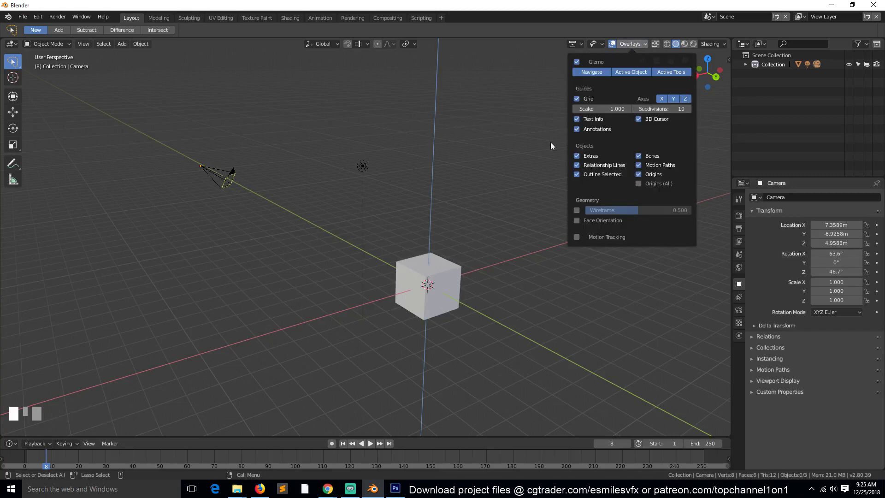
click(527, 227)
key(grave)
middle_drag(496, 169, 544, 239)
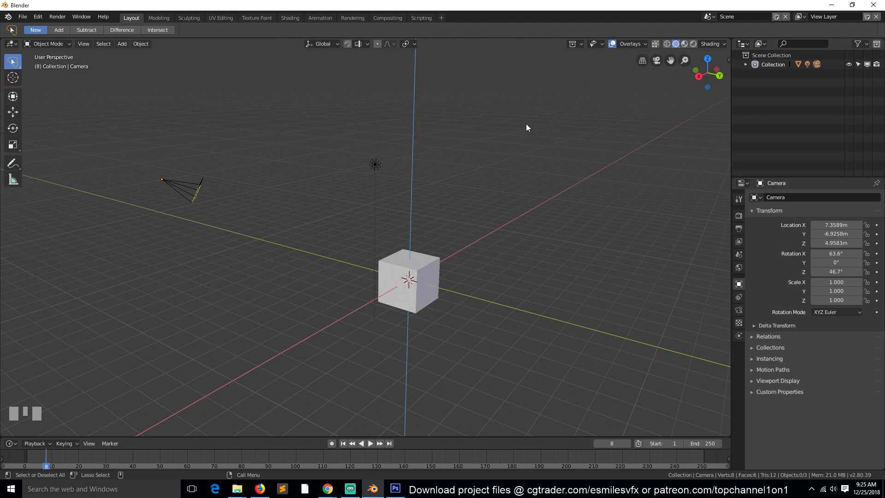
- Hide the X, Y and Z axis lines in the viewport overlays and orbit the scene
click(633, 41)
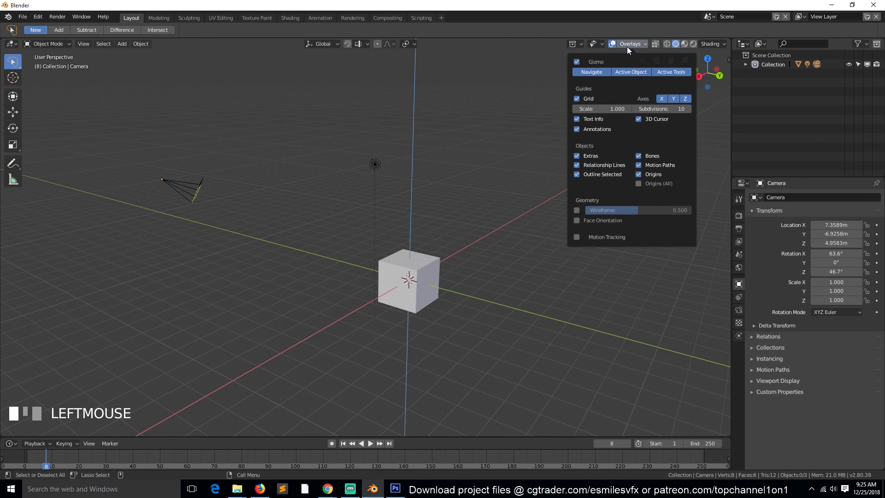
click(662, 98)
click(661, 99)
click(672, 99)
click(684, 99)
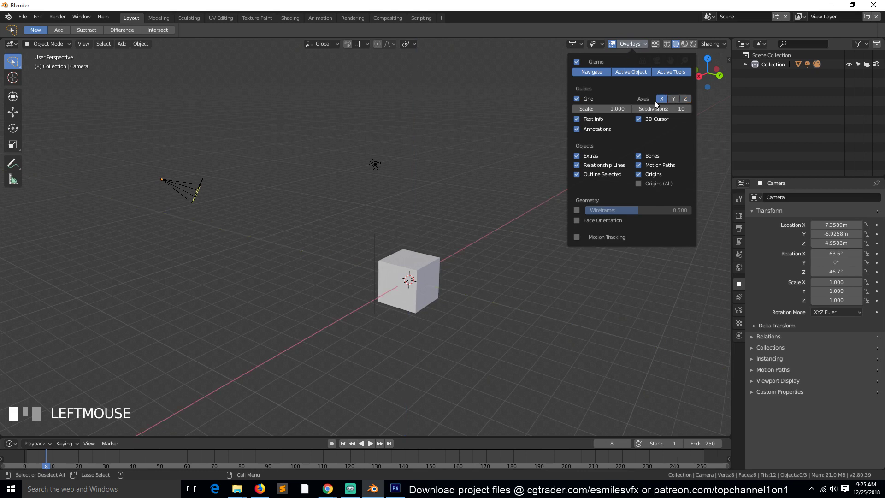
click(654, 98)
middle_drag(517, 191, 488, 188)
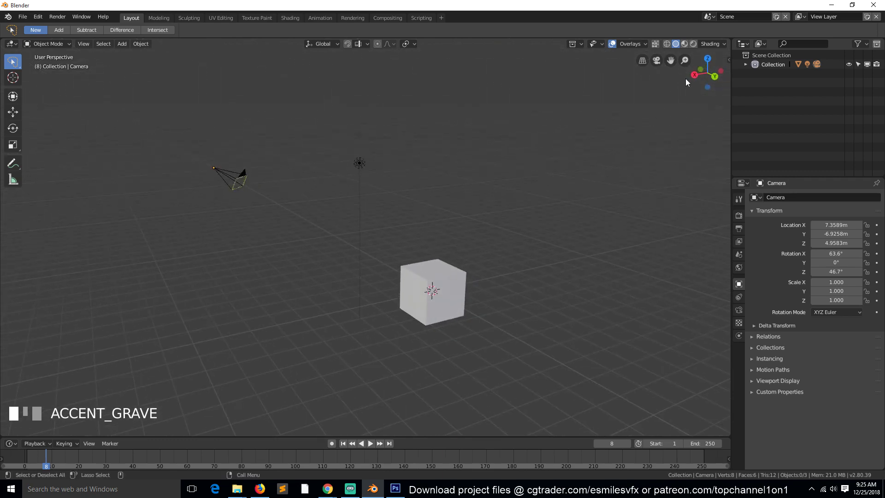
- Hide the floor grid in the viewport overlays and orbit around the scene without it
click(630, 45)
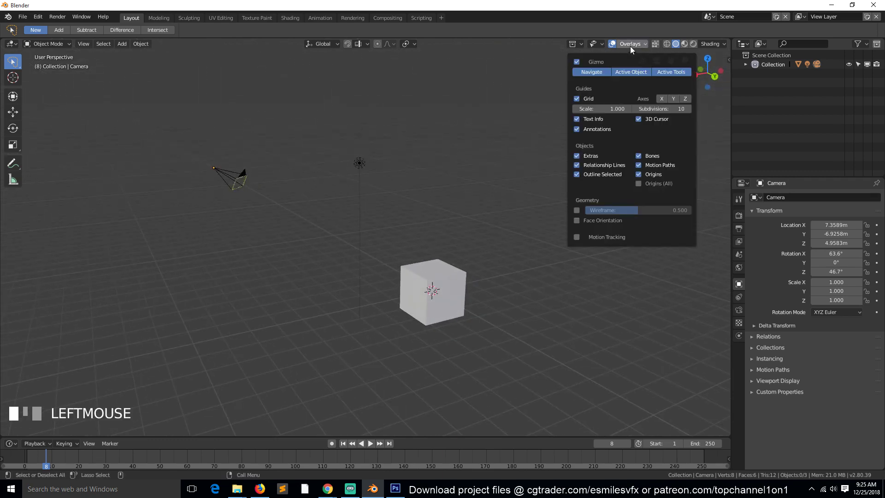
click(590, 96)
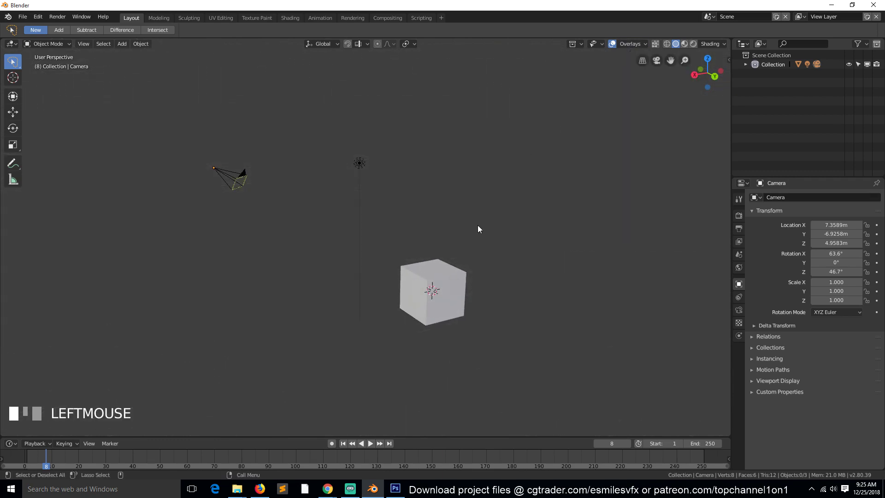
middle_drag(477, 225, 319, 252)
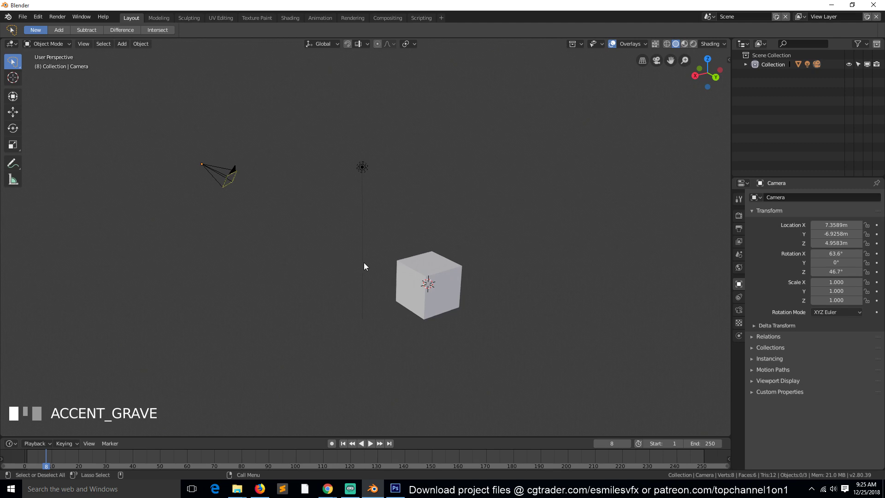
- Toggle the floor grid on and off again, and show the X and Y axis lines in the viewport overlays
click(636, 43)
click(582, 99)
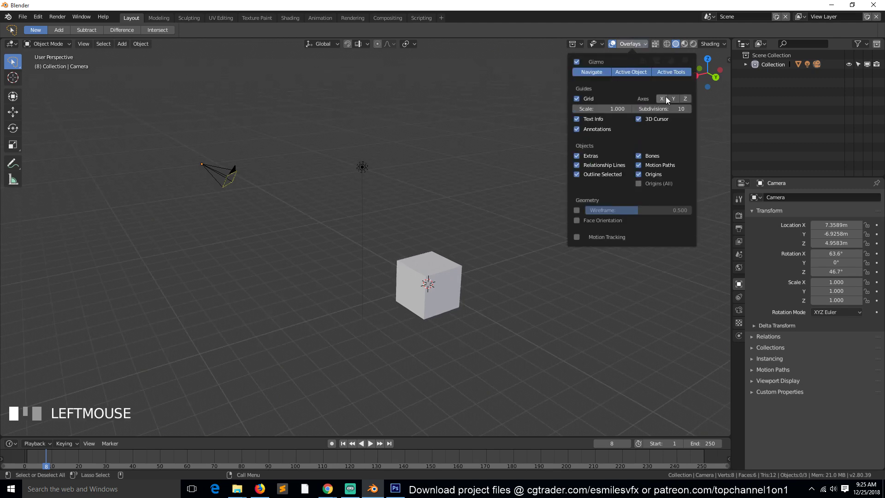
click(576, 99)
click(661, 99)
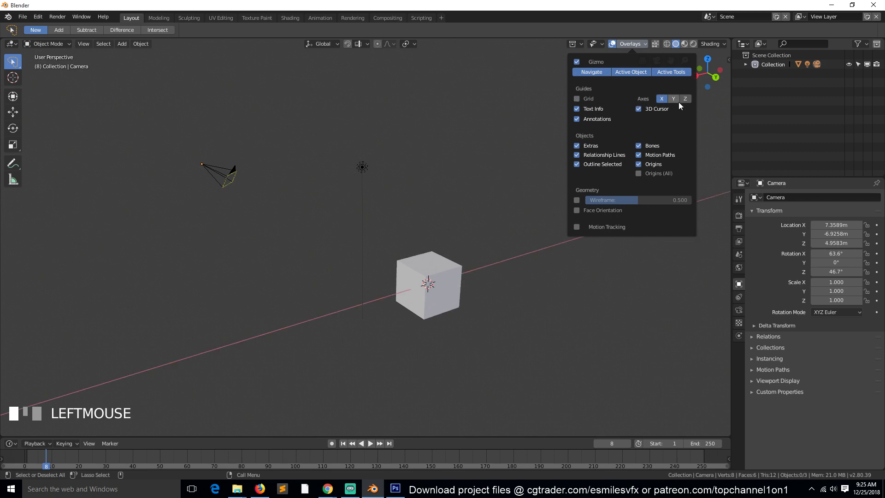
click(673, 99)
key(grave)
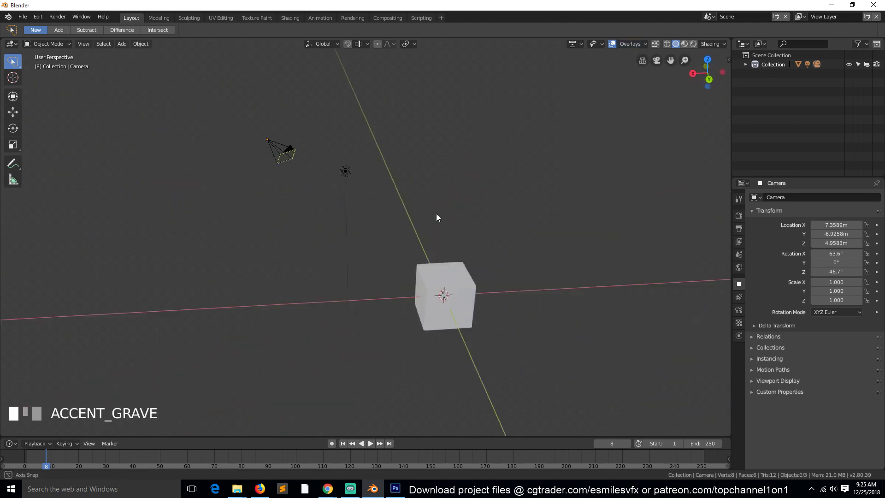
middle_drag(459, 231, 434, 245)
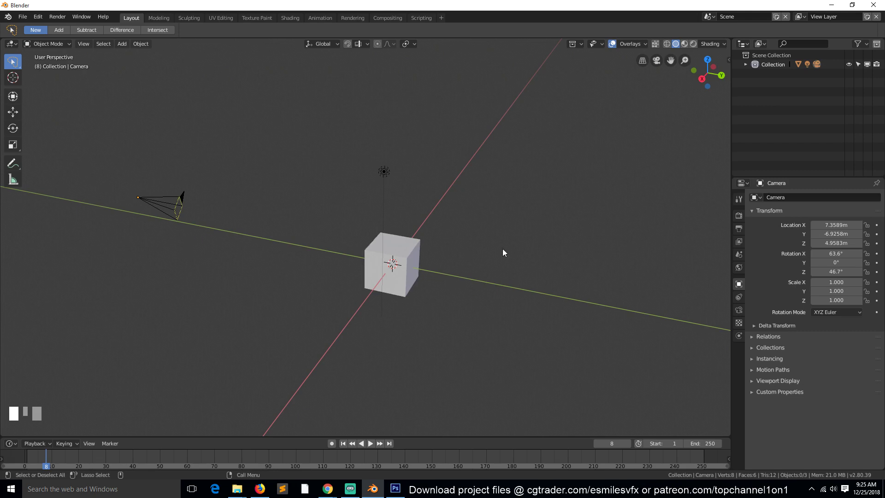
- Show the floor grid again in the viewport overlays, and zoom and orbit around the cube
click(628, 44)
click(585, 98)
scroll(494, 208, down, 5)
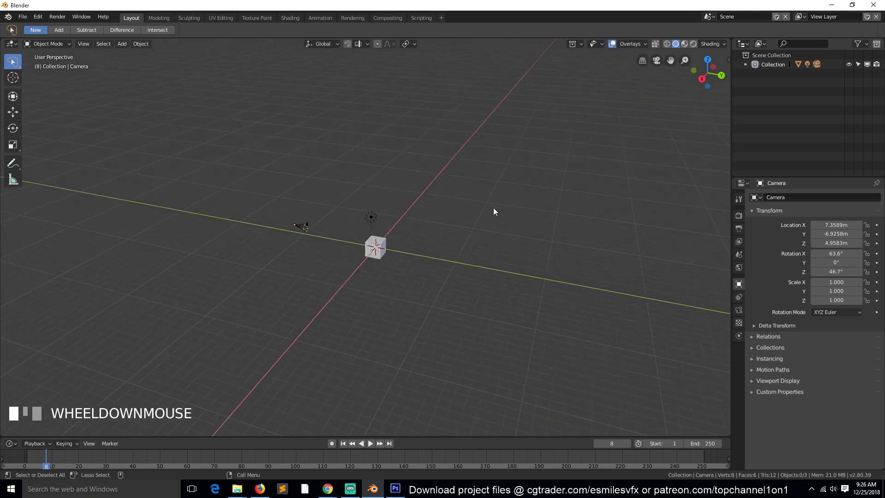
middle_drag(493, 208, 435, 193)
scroll(448, 189, up, 7)
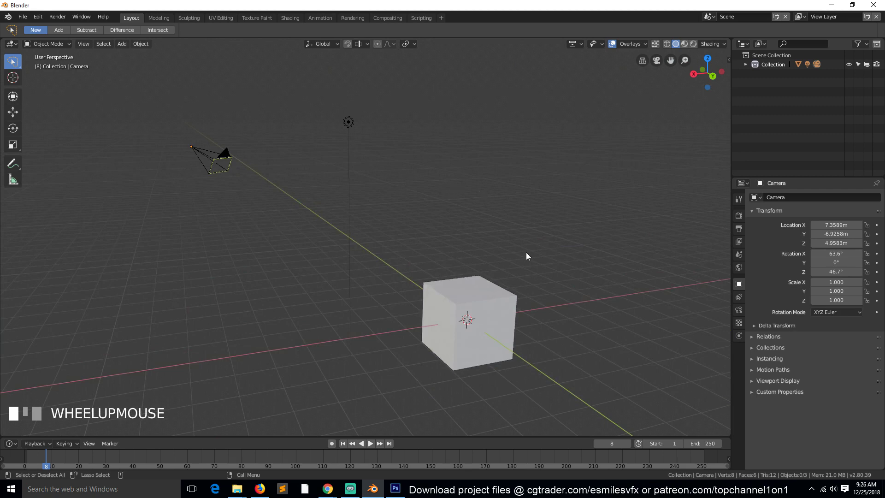
key(grave)
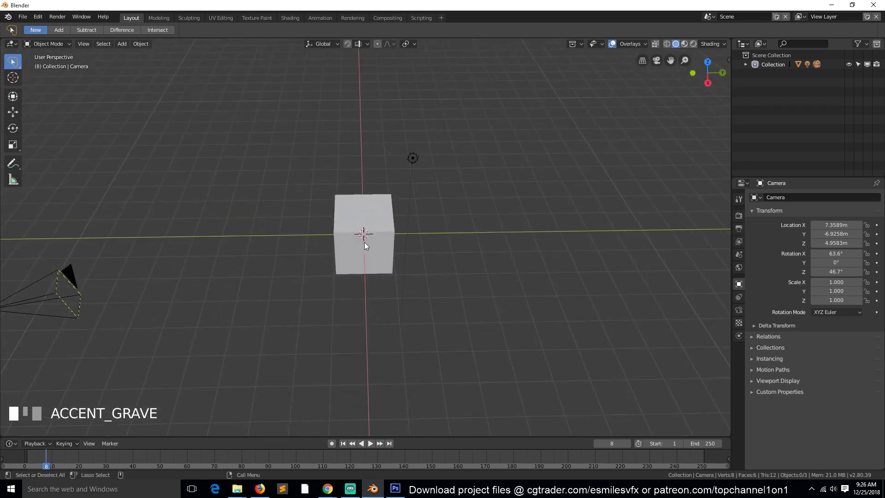
middle_drag(364, 241, 323, 198)
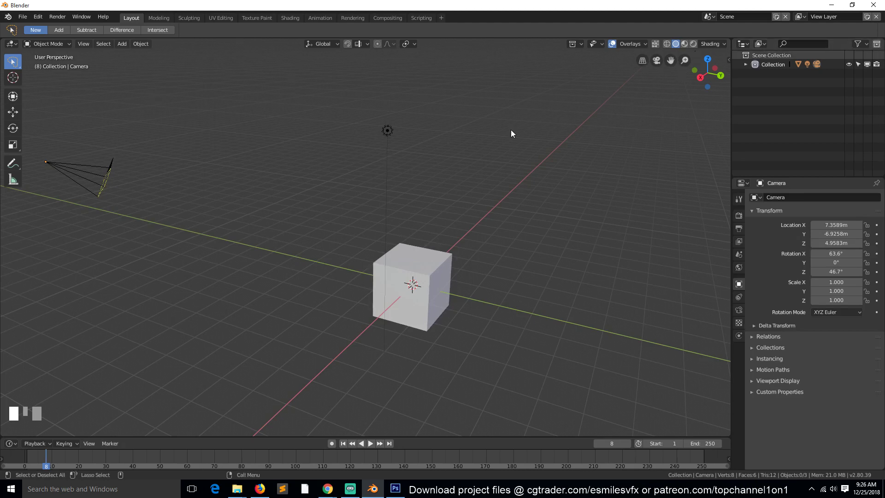
- Select all objects and deselect them, and pan, orbit and zoom to frame the cube, light and camera
key(a)
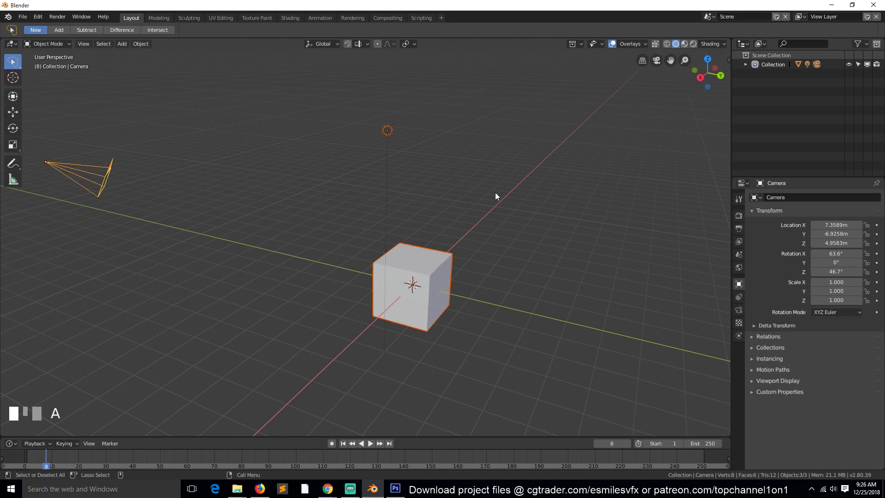
key(alt+a)
mouse_move(684, 61)
mouse_down()
mouse_move(684, 69)
mouse_move(683, 61)
mouse_up()
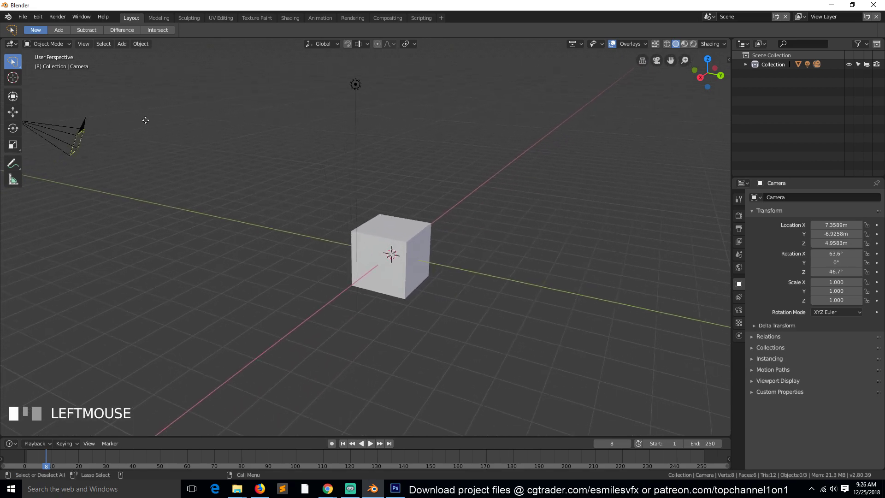
key(grave)
middle_drag(363, 249, 226, 181)
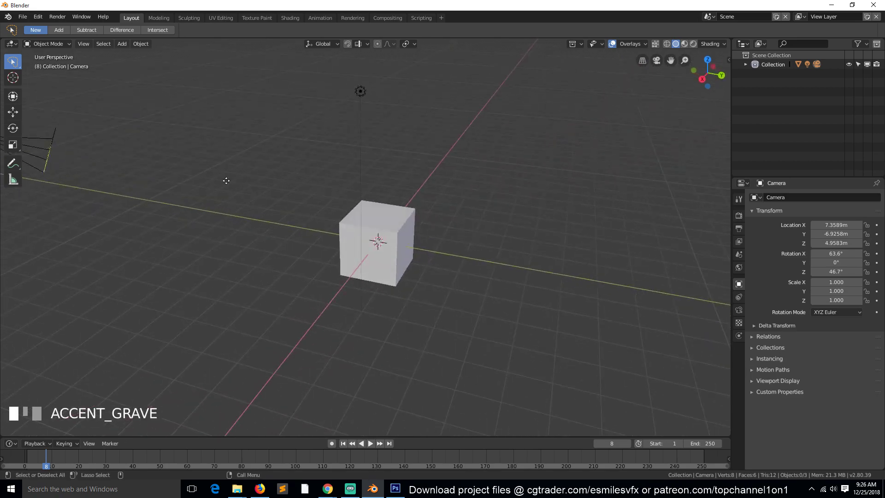
scroll(322, 191, down, 2)
scroll(321, 193, up, 1)
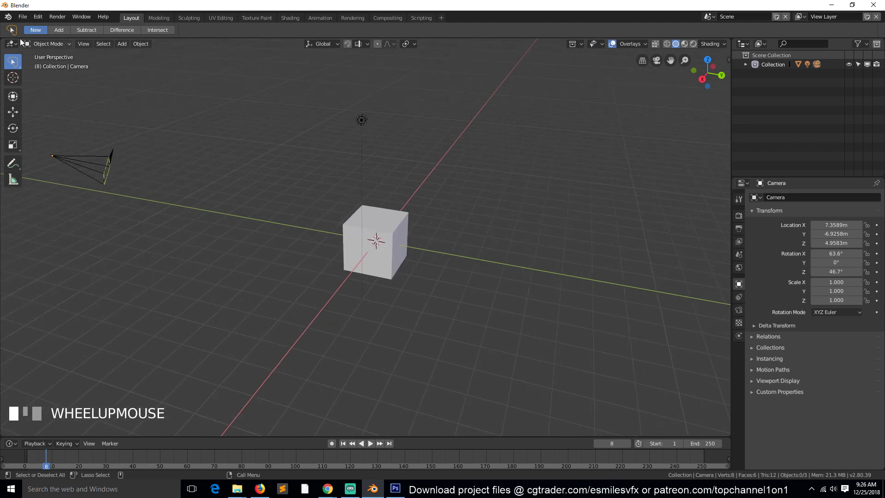
- Use the Select tool to select the camera, the light and the cube in turn several times, finishing with the camera selected
click(17, 67)
click(103, 161)
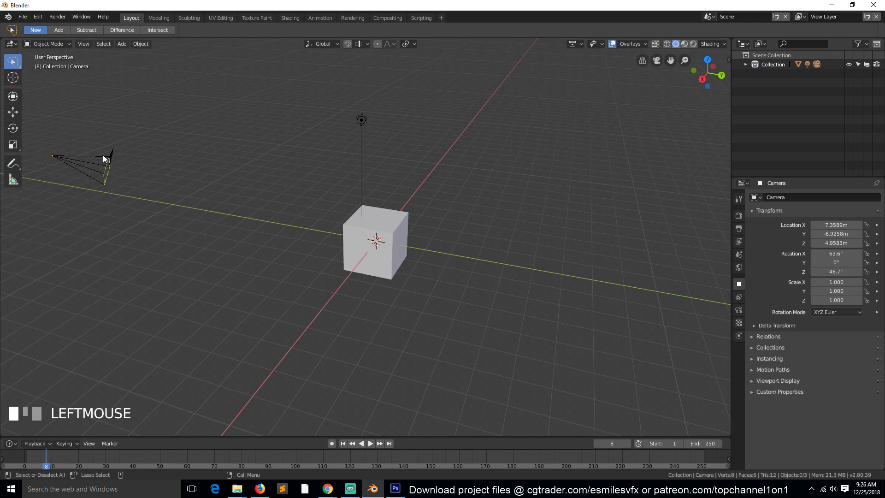
click(361, 121)
click(373, 221)
click(63, 150)
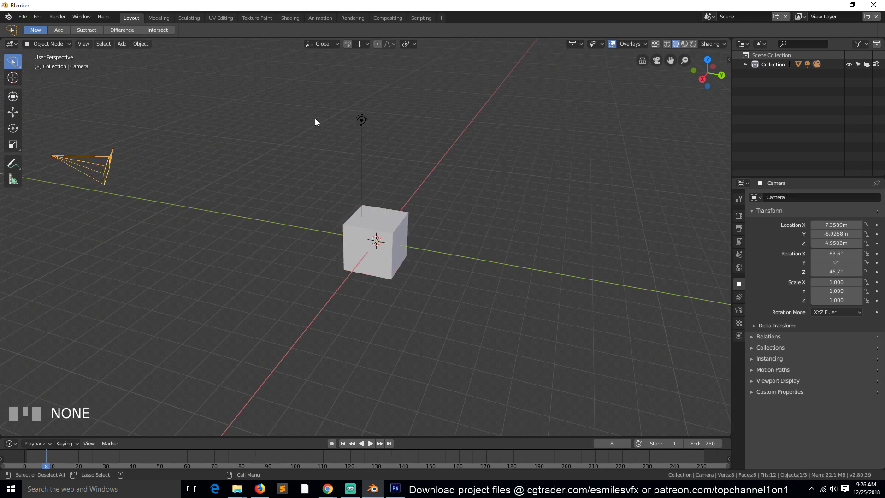
click(361, 120)
click(379, 207)
click(110, 165)
click(13, 56)
click(360, 122)
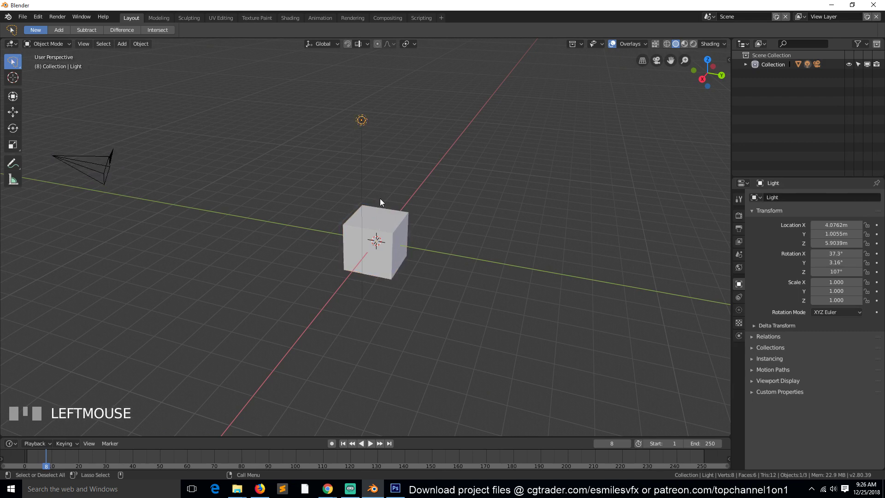
click(377, 210)
click(95, 161)
click(361, 120)
click(376, 226)
click(103, 162)
click(361, 120)
click(377, 220)
click(88, 159)
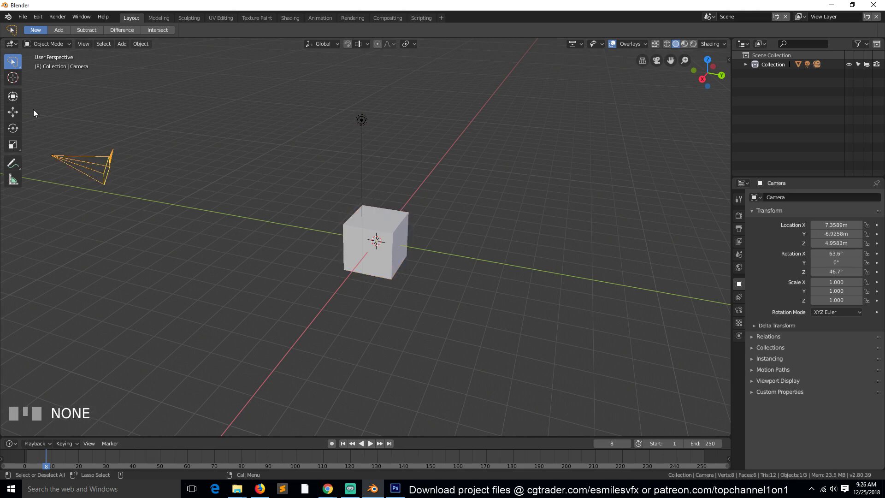
- Place the 3D cursor at various spots around the scene with the Cursor tool, finishing behind the cube, beyond its upper right corner
click(13, 77)
click(266, 187)
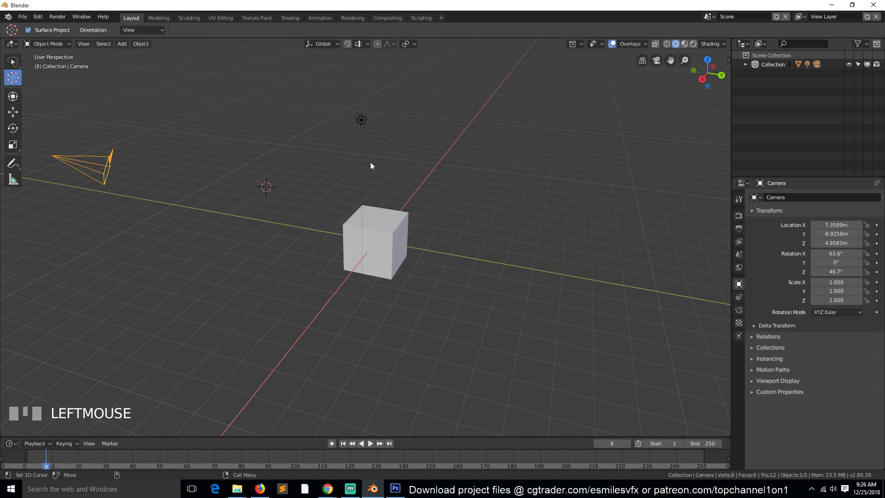
click(514, 169)
click(208, 334)
click(181, 262)
click(277, 159)
click(284, 142)
click(172, 250)
click(297, 294)
click(454, 284)
click(466, 192)
- Add a second cube mesh at the 3D cursor
click(128, 43)
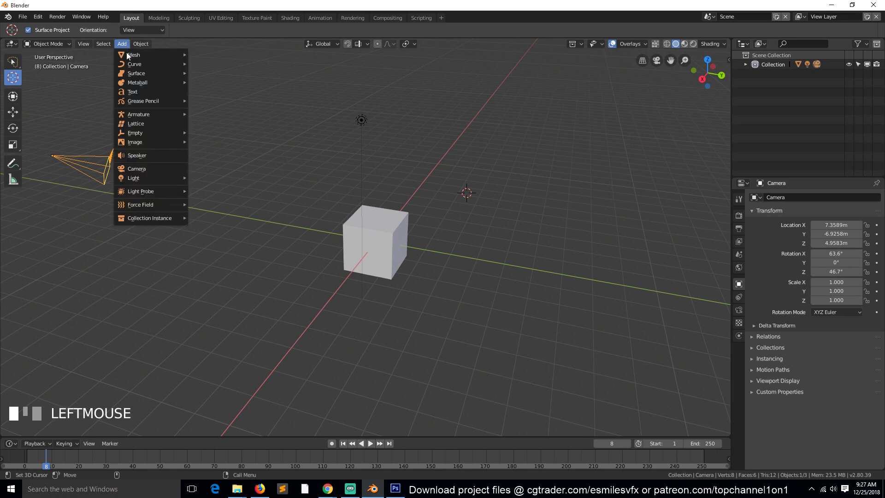
mouse_move(138, 54)
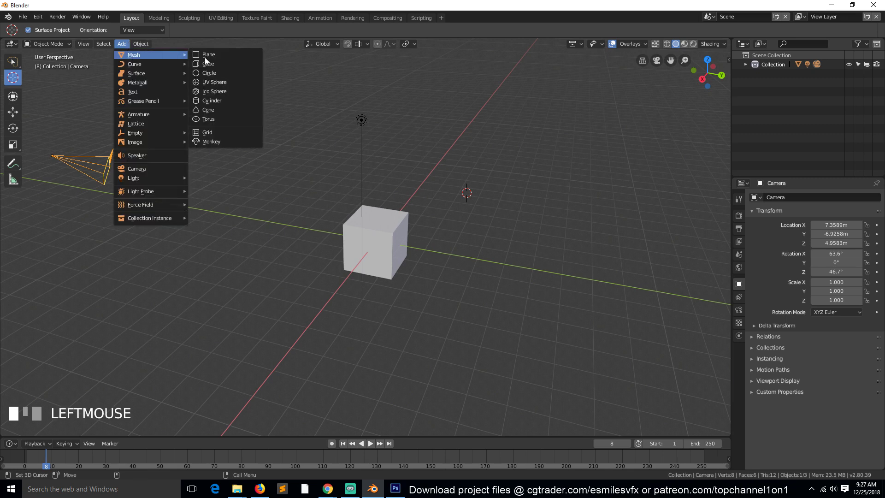
click(229, 64)
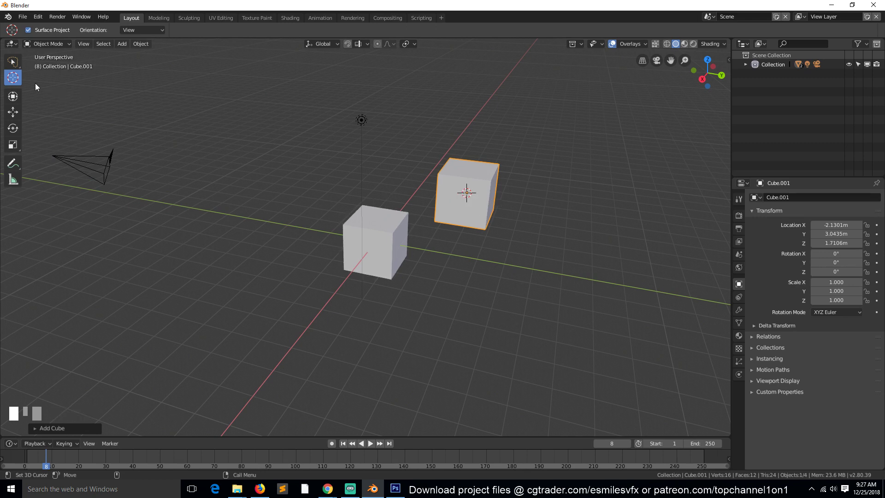
- Place the 3D cursor in the empty space to the left of the original cube and add a cylinder mesh
click(277, 242)
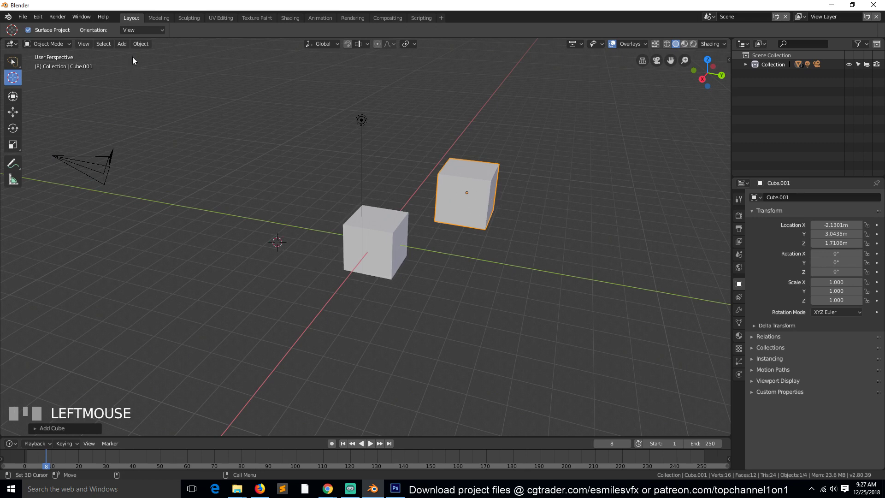
click(123, 43)
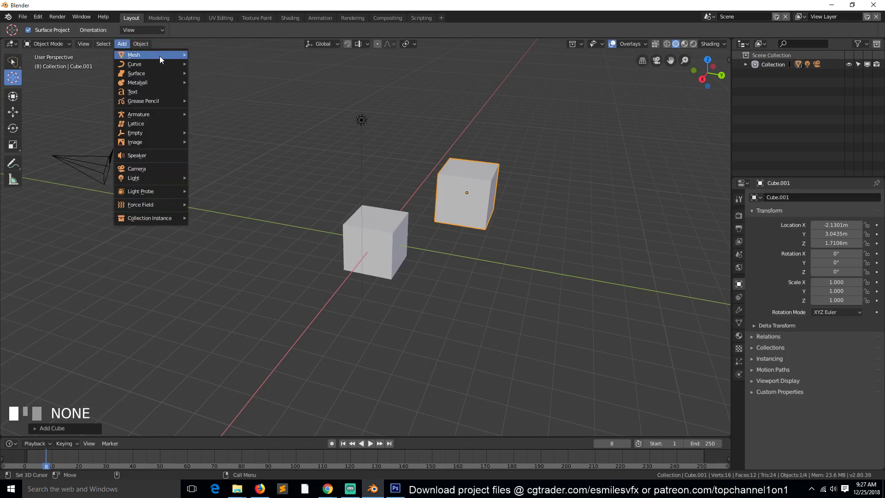
mouse_move(167, 58)
click(212, 100)
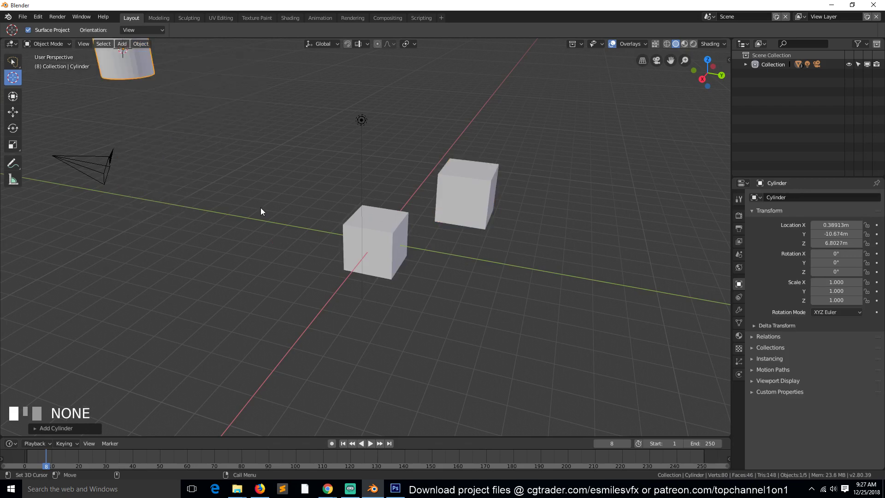
- Place the 3D cursor in front of the original cube, near the red X axis line, and add a monkey mesh there
click(274, 338)
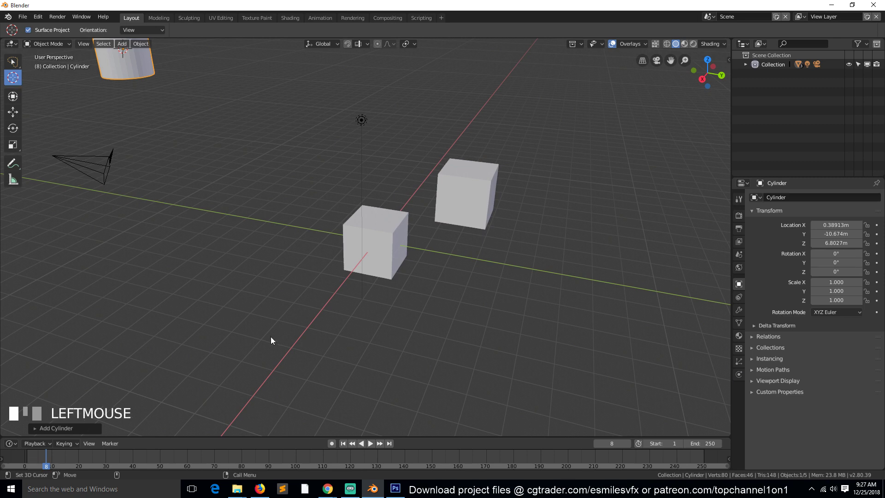
click(122, 44)
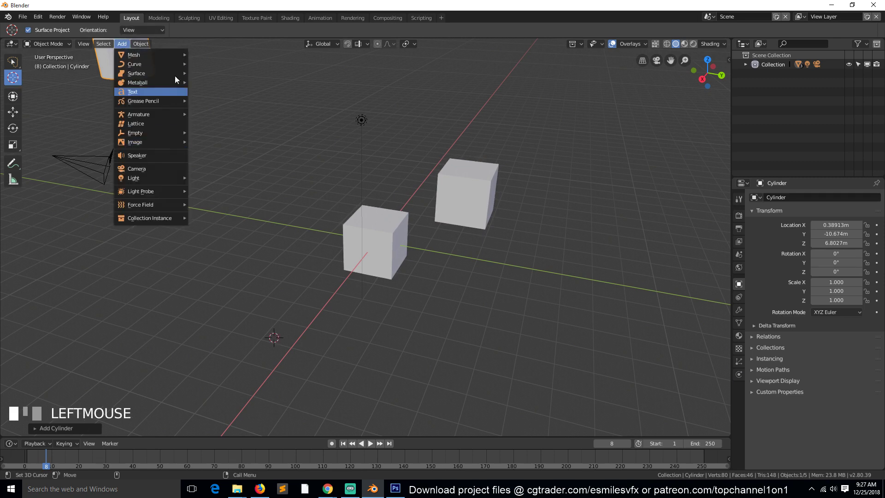
mouse_move(170, 53)
click(233, 133)
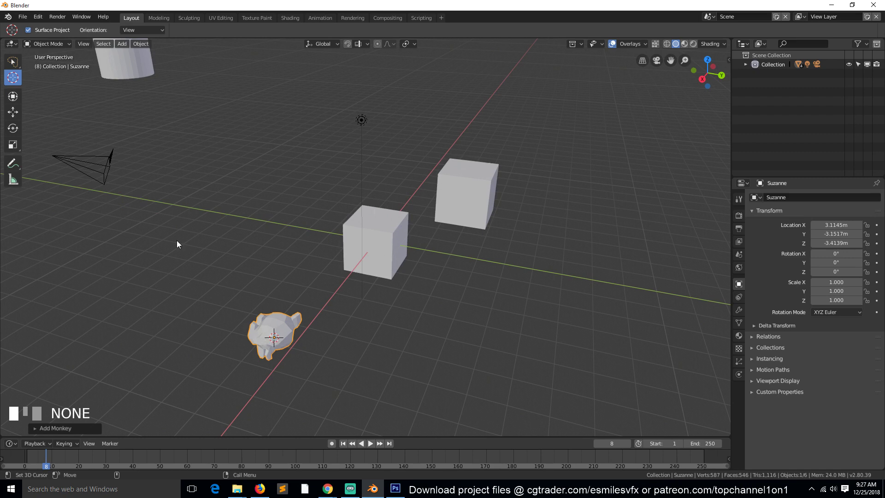
- Place the 3D cursor at several spots around the original cube, finishing in the empty space behind it on the camera's side
click(229, 216)
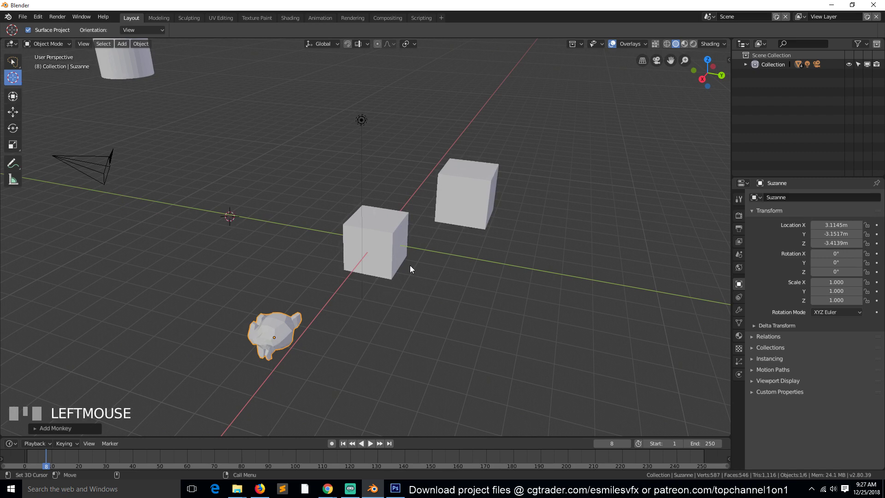
click(396, 243)
click(262, 187)
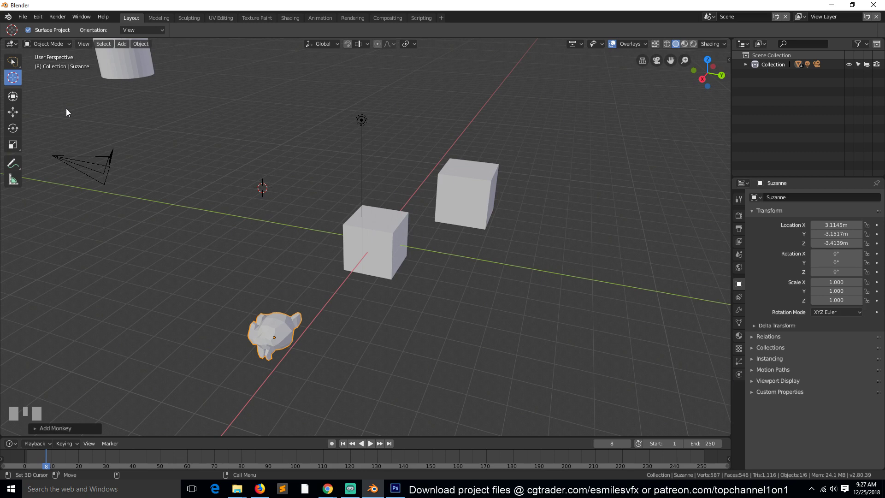
- Set the pivot point to the 3D cursor, try rotating the original cube around it, and deselect everything
click(12, 112)
click(376, 220)
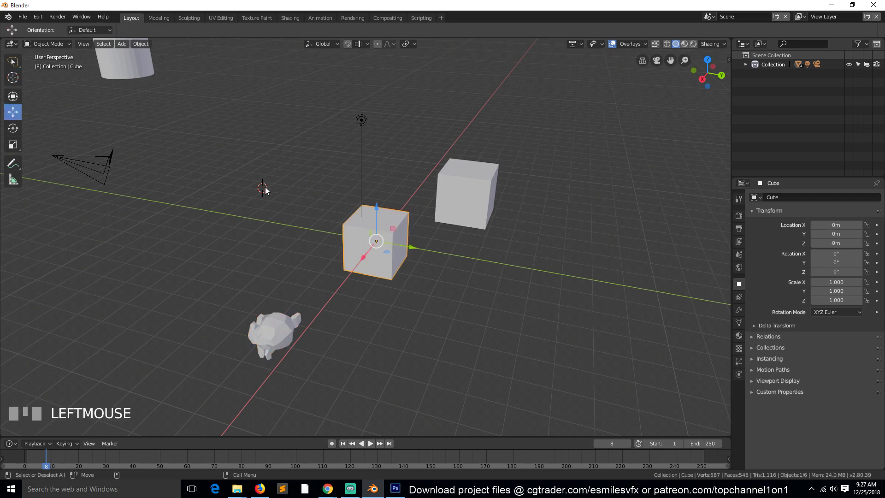
key(period)
click(332, 189)
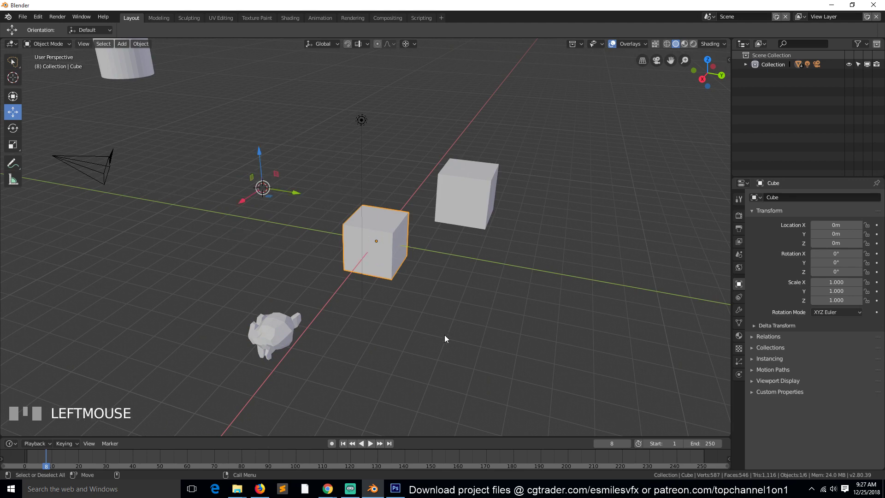
key(r)
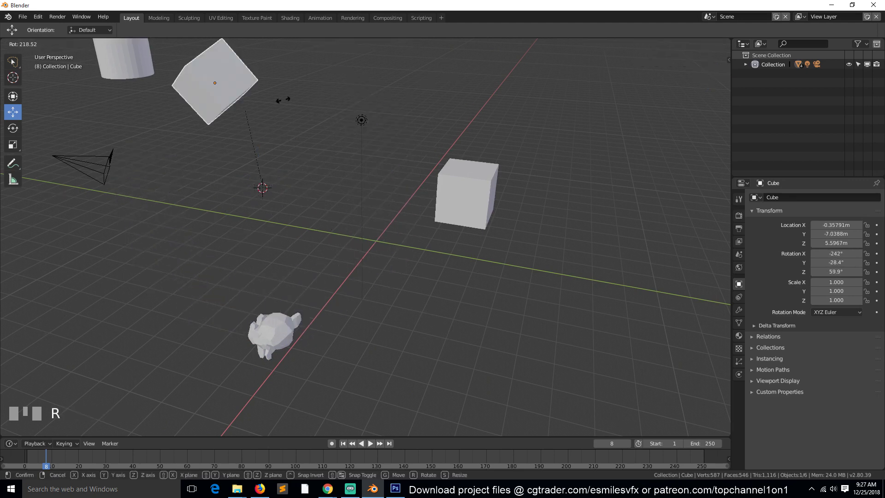
right_click(458, 240)
key(alt+a)
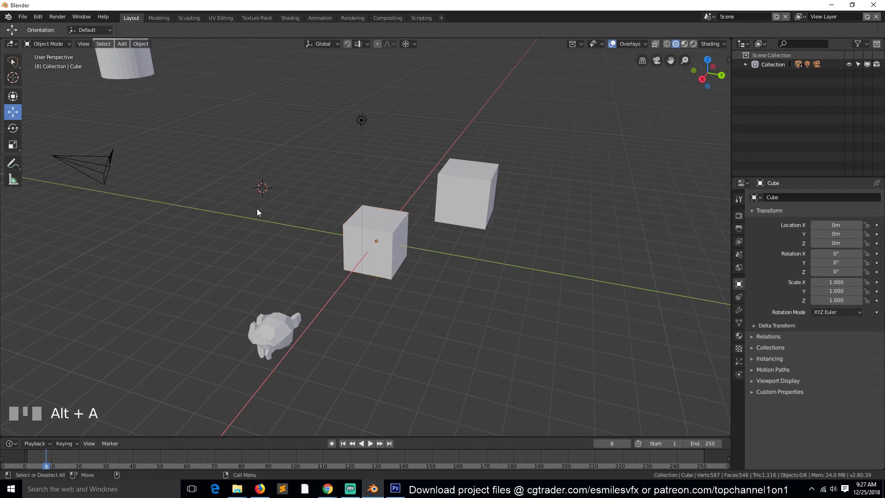
- Reposition the 3D cursor around the scene with the Cursor tool, finishing just outside the original cube's lower right corner
click(13, 79)
click(394, 261)
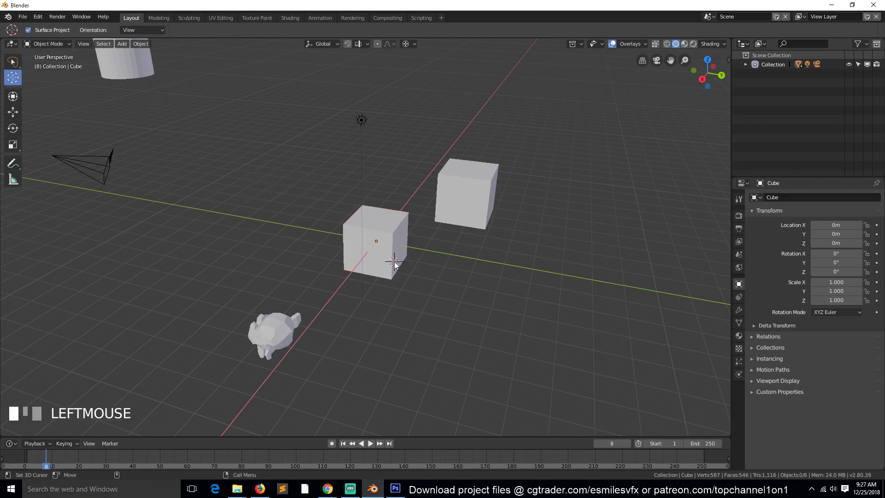
drag(394, 261, 272, 312)
click(278, 166)
click(517, 226)
click(405, 276)
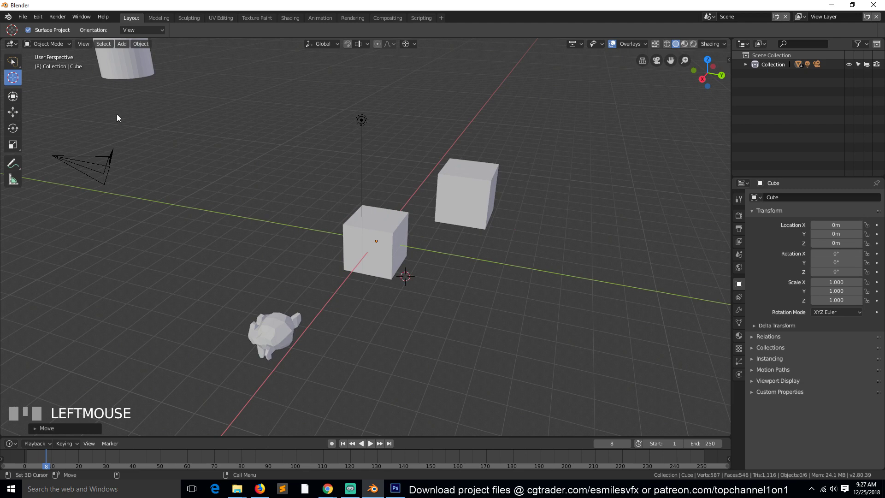
- Activate the Transform tool and select the original cube, second cube and monkey in turn around the 3D cursor pivot, ending on the second cube
click(14, 97)
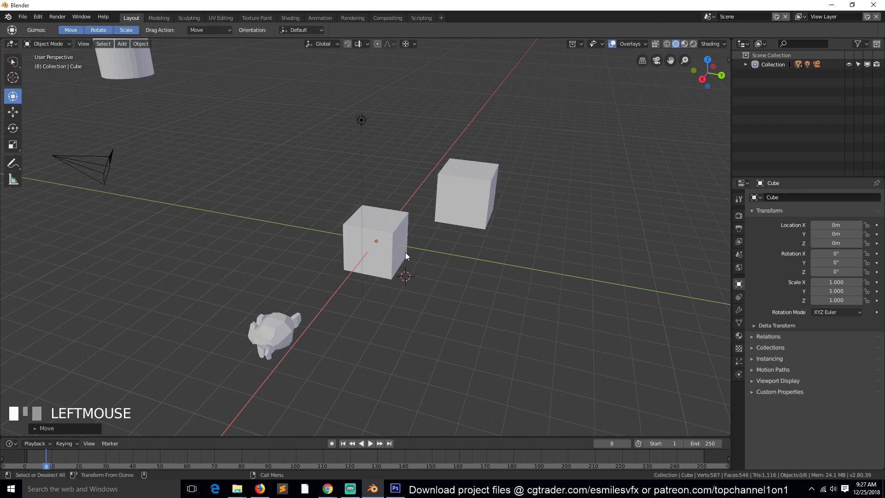
click(384, 237)
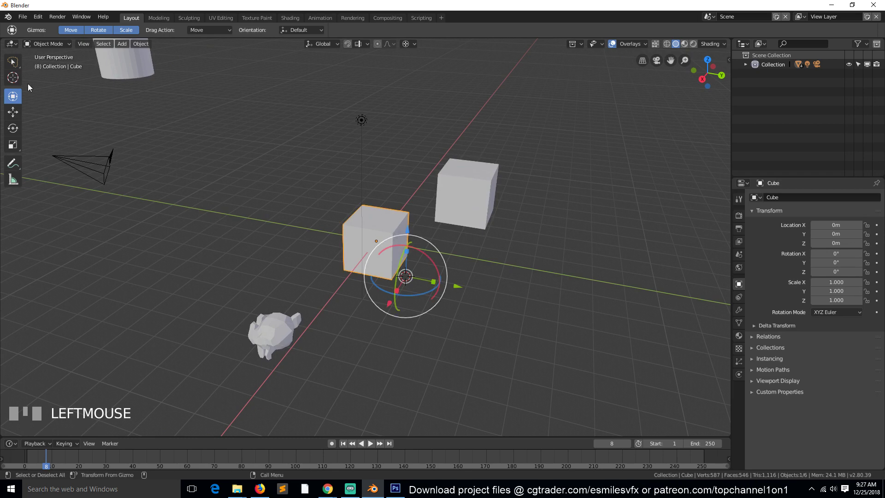
click(547, 297)
click(481, 196)
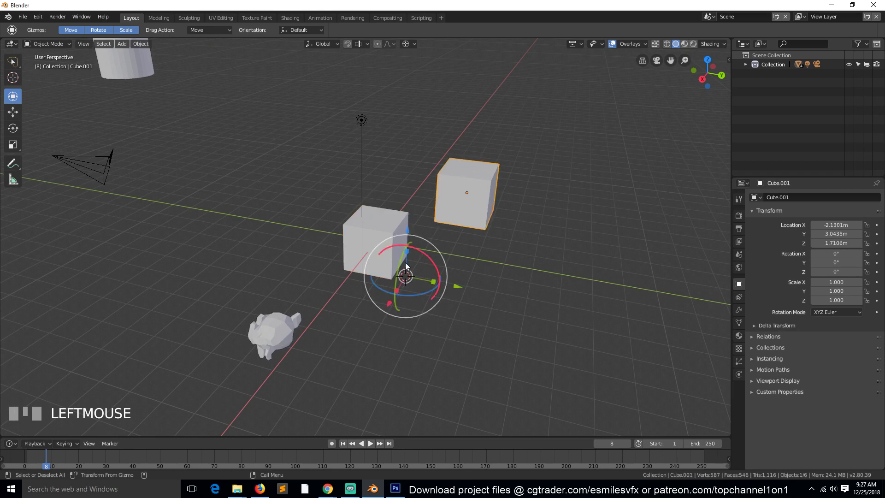
click(275, 318)
click(371, 217)
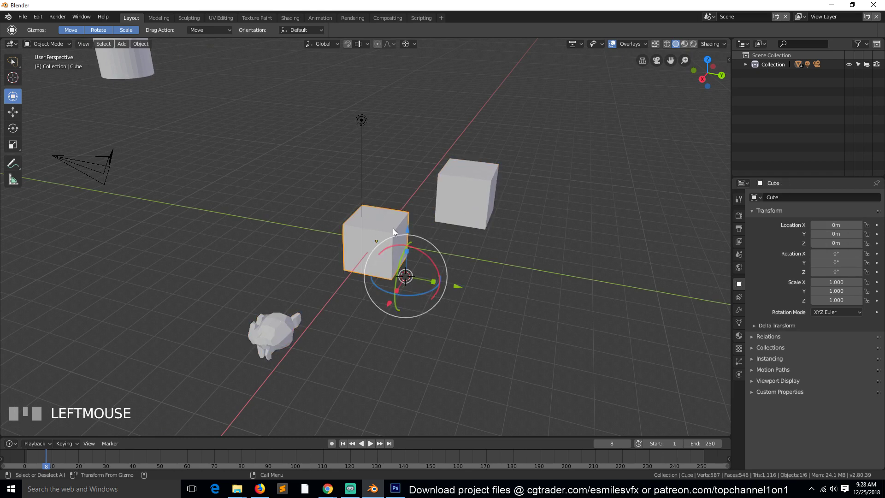
click(473, 183)
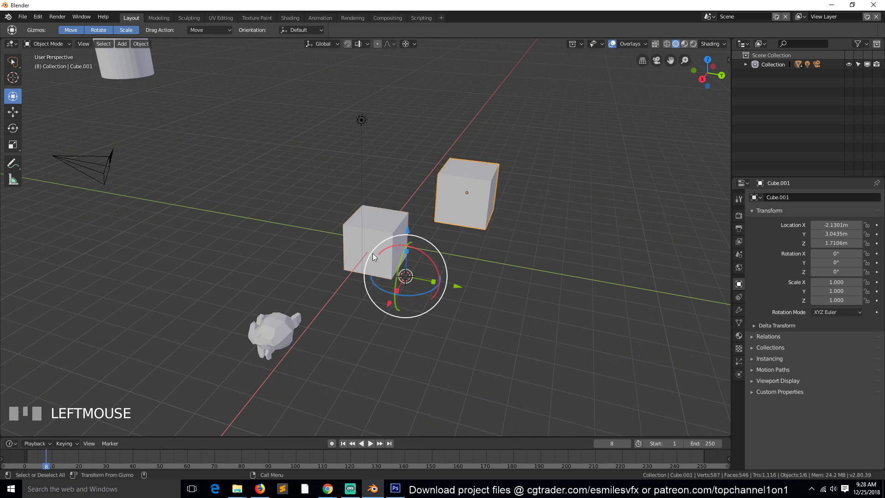
click(360, 252)
click(233, 324)
click(272, 326)
click(467, 207)
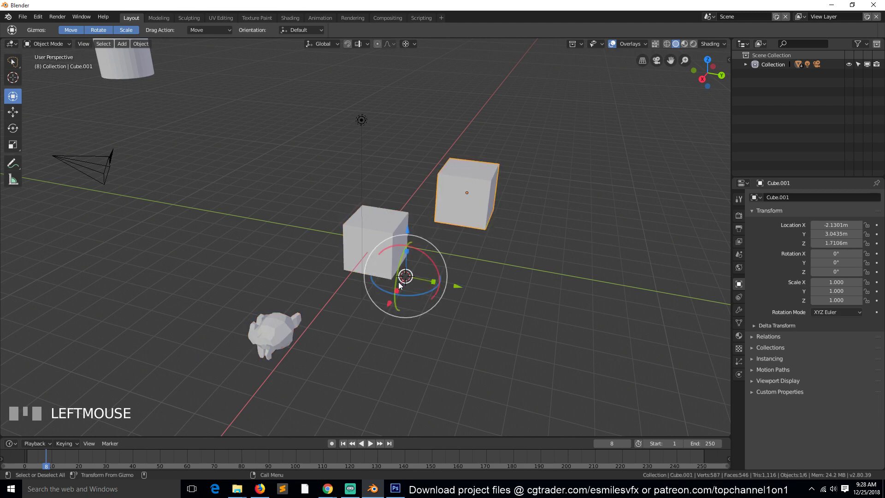
- Switch the pivot point from the 3D cursor to the selected object's own centre, and select the monkey and original cube in turn, ending on the cube
key(period)
click(420, 223)
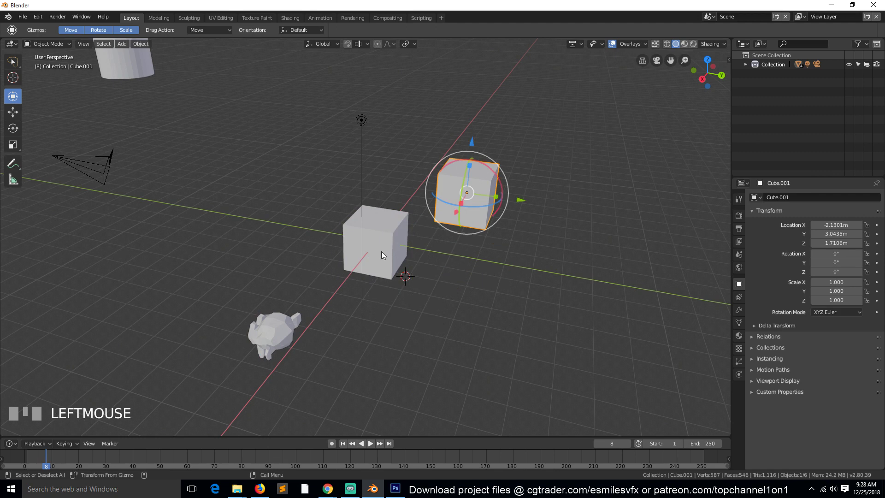
click(380, 251)
click(277, 335)
click(396, 251)
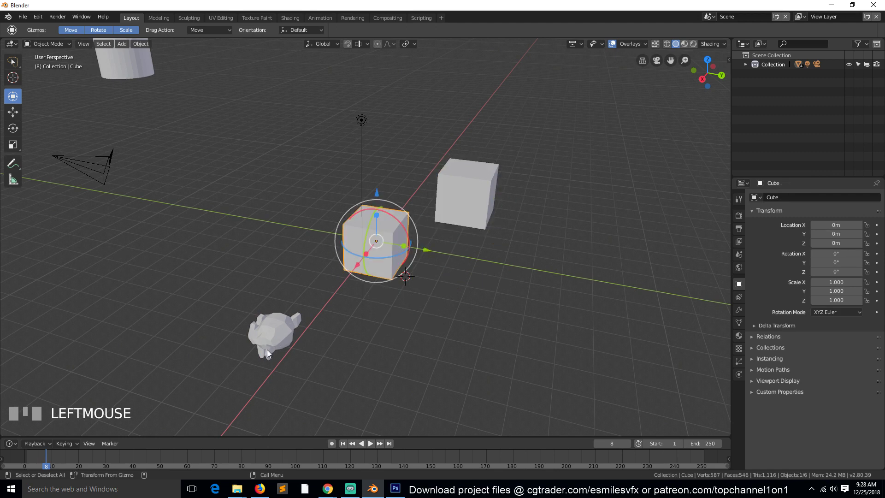
click(267, 349)
click(388, 253)
- Rotate the original cube about 38° around the X axis with the Transform gizmo
scroll(302, 275, up, 2)
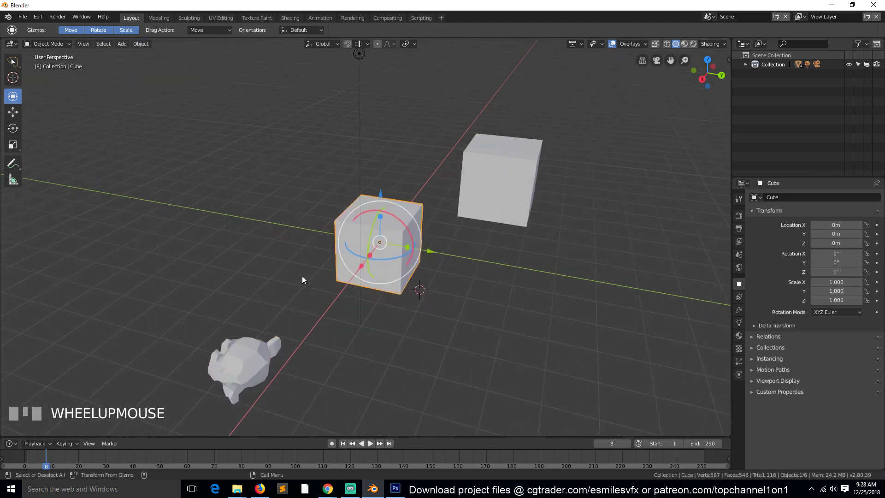
scroll(302, 275, up, 2)
key(grave)
mouse_move(477, 273)
middle_down()
mouse_move(466, 247)
mouse_move(482, 278)
middle_up()
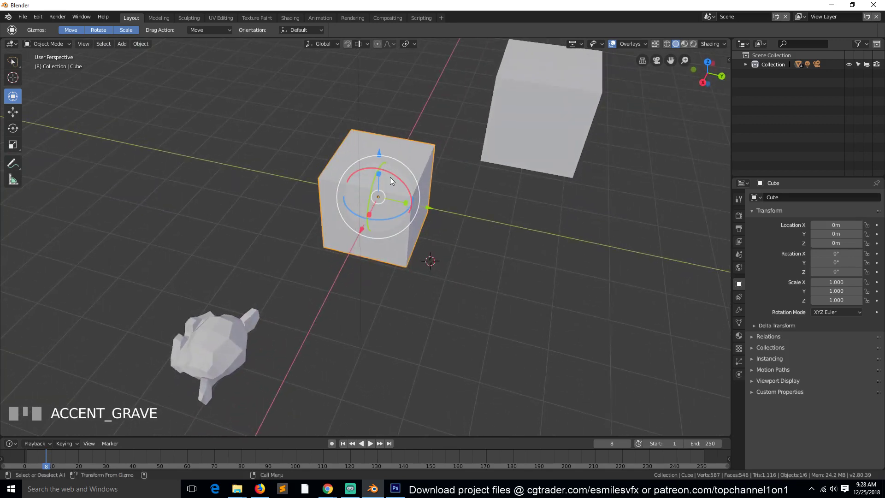
drag(395, 180, 379, 162)
key(grave)
middle_drag(408, 242, 415, 225)
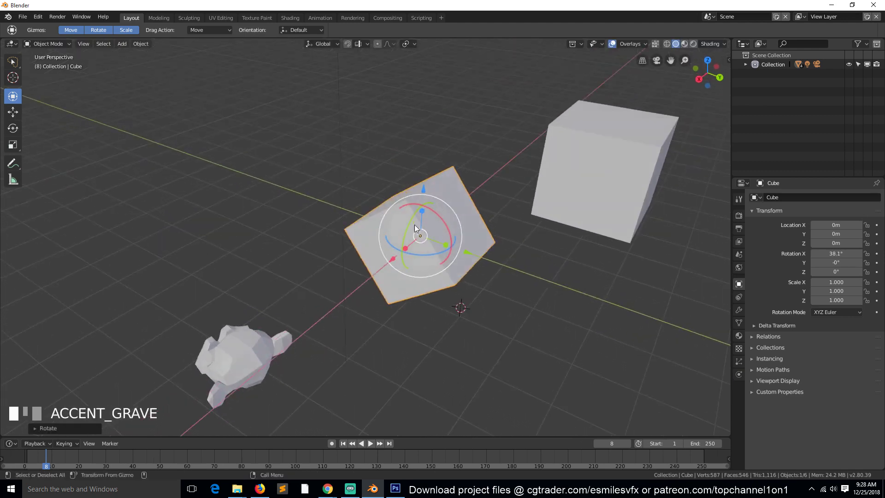
- Rotate the original cube further around the different axes with the Transform gizmo, to about 385° in X, 44° in Y and -21.6° in Z
mouse_move(406, 227)
mouse_down()
mouse_move(401, 252)
mouse_move(421, 219)
mouse_up()
mouse_move(428, 249)
mouse_down()
mouse_move(452, 246)
mouse_move(385, 256)
mouse_move(417, 258)
mouse_up()
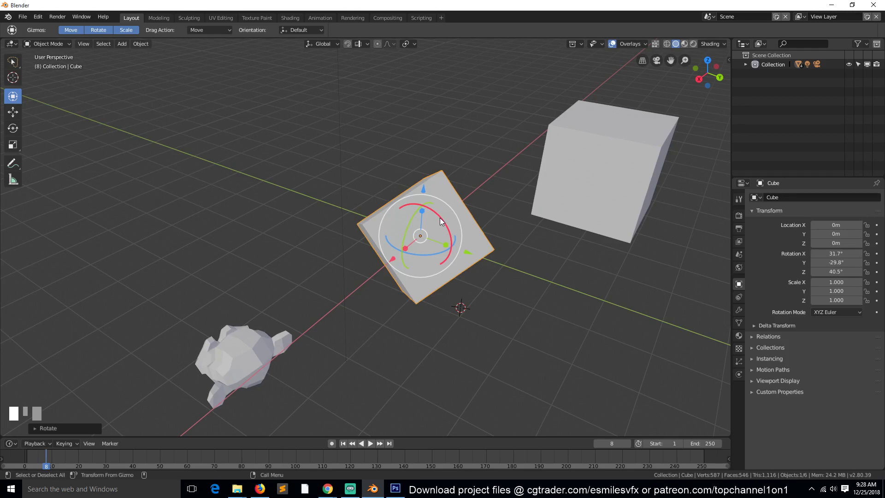
drag(440, 215, 397, 244)
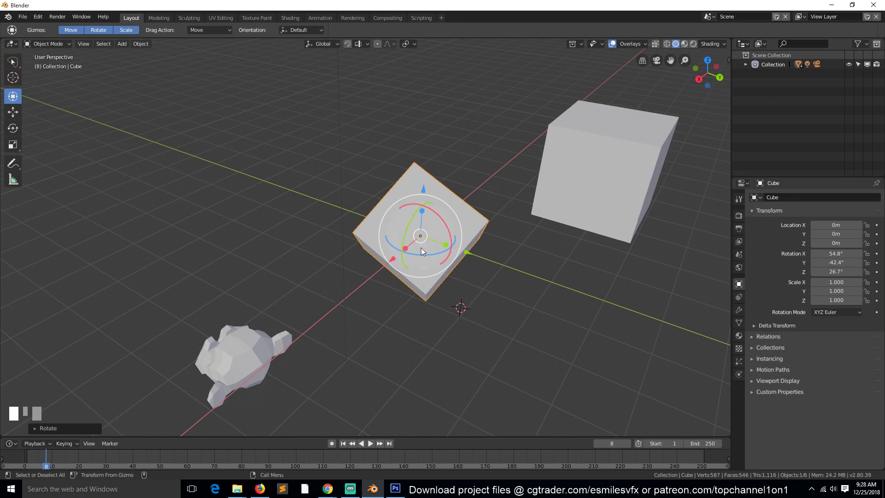
drag(424, 253, 389, 325)
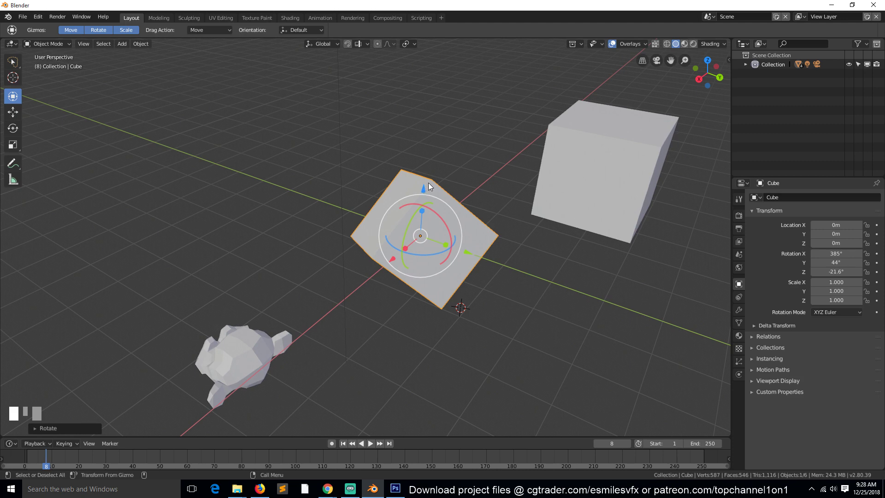
- Move the original cube to about X 2.09 m, Y 0.78 m, Z 2.05 m and rotate it to about 298°, 45.7°, -129°
drag(425, 193, 443, 189)
drag(470, 245, 484, 262)
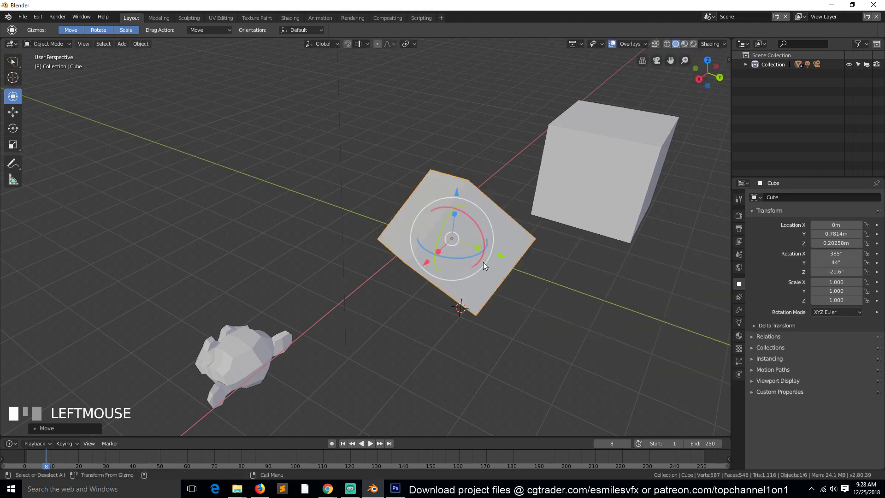
drag(427, 262, 464, 252)
drag(481, 170, 431, 203)
drag(459, 162, 383, 224)
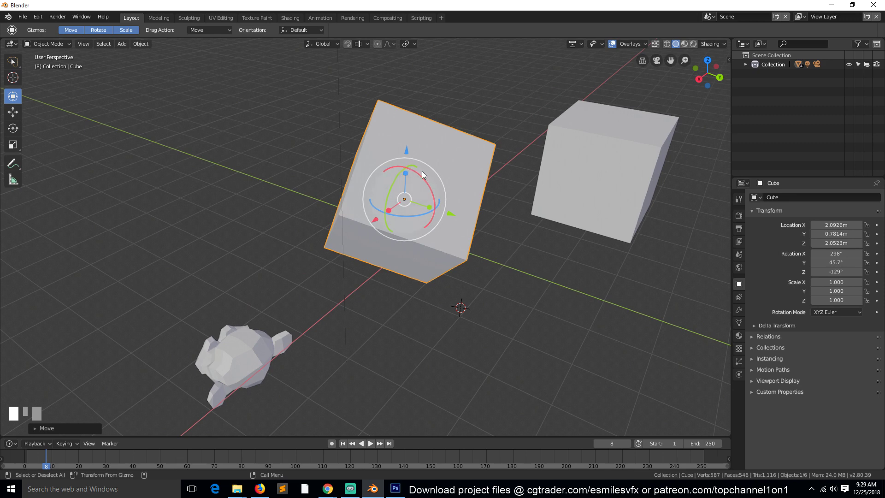
- Scale the original cube to about 1.186 in X, 1.103 in Y and 1.148 in Z, and delete it
drag(404, 172, 384, 207)
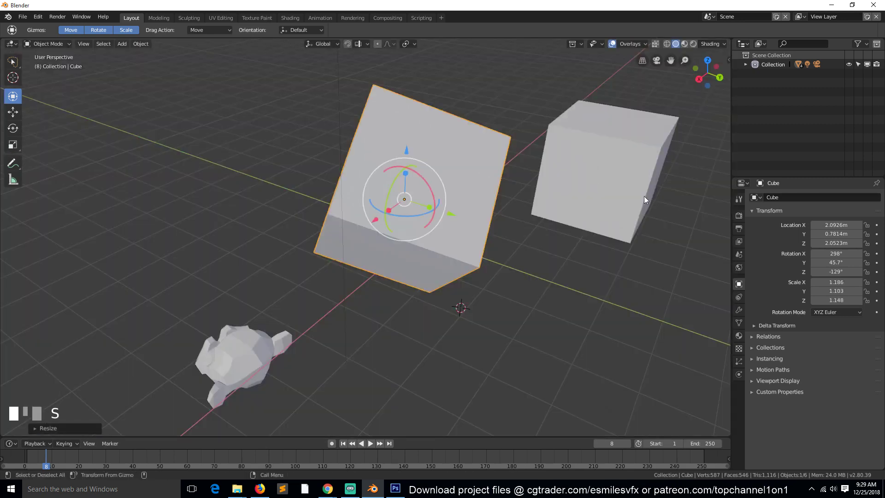
key(x)
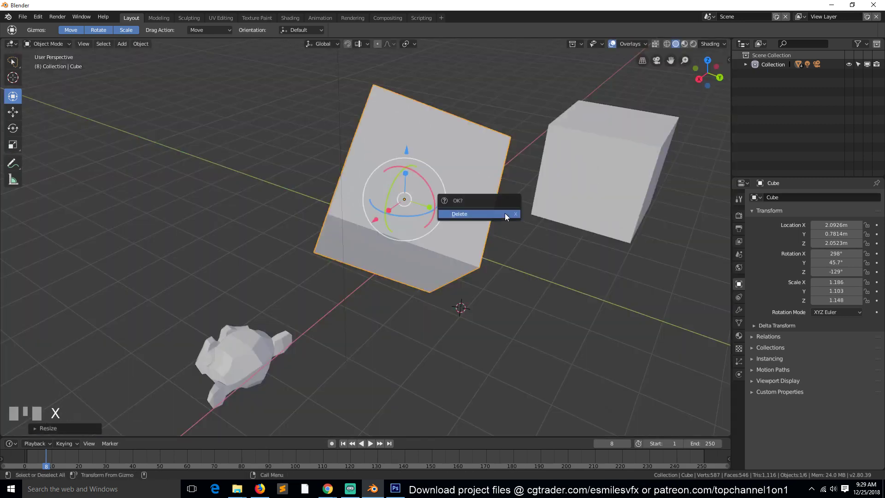
click(505, 213)
- Move the second cube along the X and Y axes to about X 1.78 m and Y 0.49 m
click(621, 178)
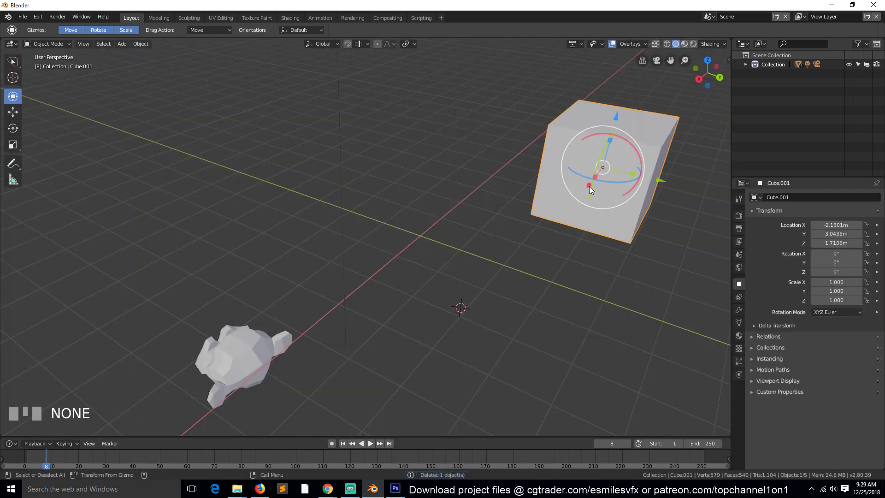
drag(588, 186, 525, 272)
drag(595, 272, 447, 243)
- Scale the second cube into a wide block of about 2.433 × 2.595 × 0.93 and shift it along Y to about 0.33 m
drag(424, 215, 532, 262)
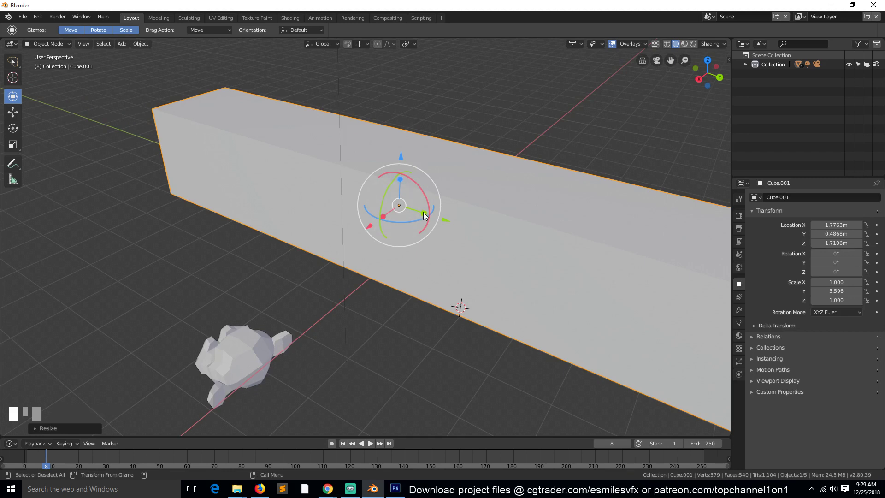
drag(407, 206, 358, 250)
drag(399, 180, 420, 233)
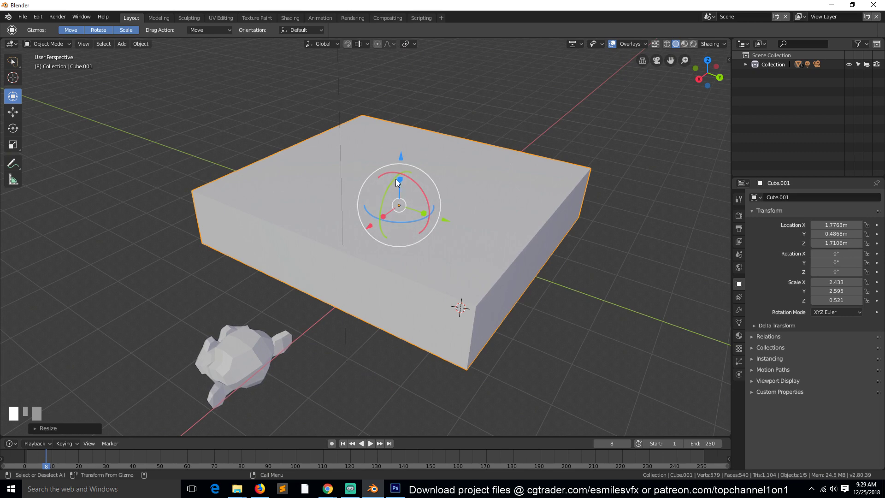
mouse_move(445, 221)
mouse_down()
mouse_move(480, 230)
mouse_move(438, 218)
mouse_up()
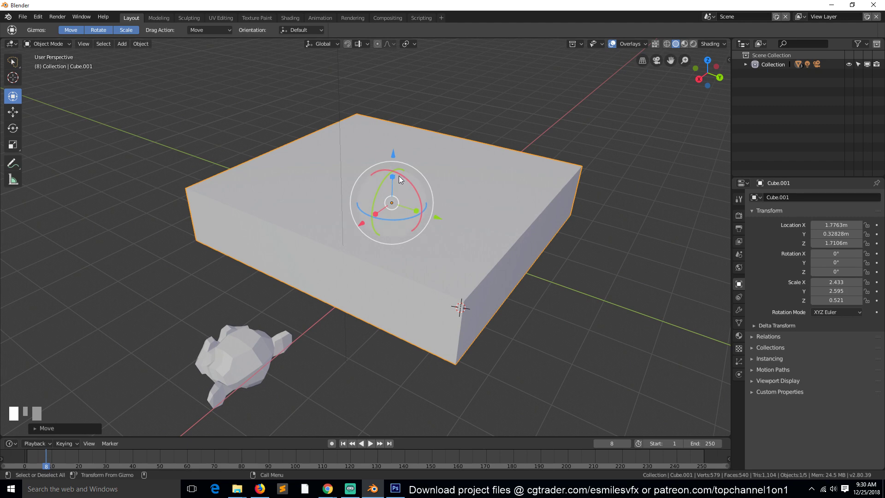
mouse_move(399, 175)
mouse_down()
mouse_move(394, 161)
mouse_move(397, 189)
mouse_move(410, 168)
mouse_up()
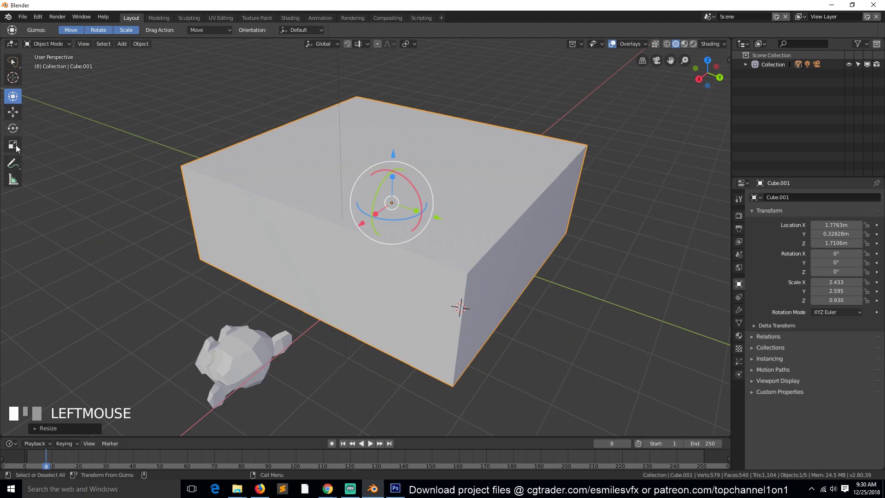
- Reposition the block with the Move tool to about X 1.40 m, Y 0.51 m, Z 1.78 m
click(13, 112)
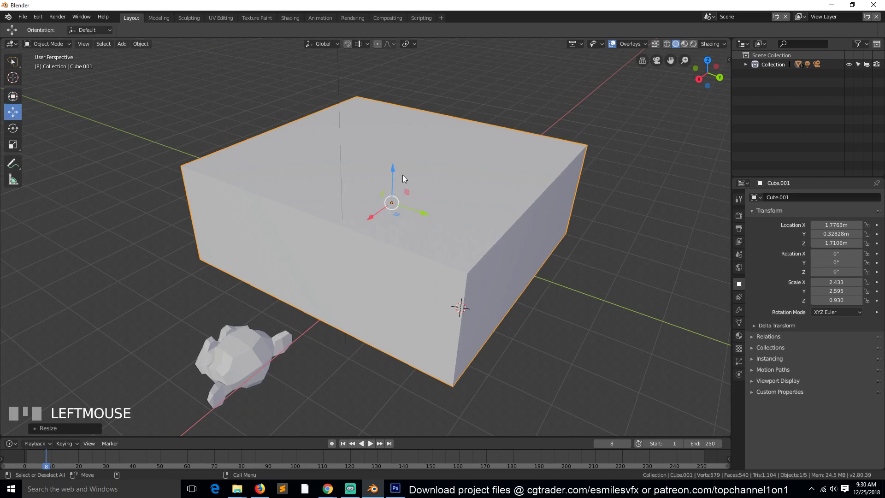
mouse_move(392, 167)
mouse_down()
mouse_move(398, 116)
mouse_move(396, 164)
mouse_up()
drag(419, 208, 391, 203)
- Rotate the block freely with the Rotate tool to about 13.4°, -17.3°, -2.55°, and undo the additional rotation
click(14, 129)
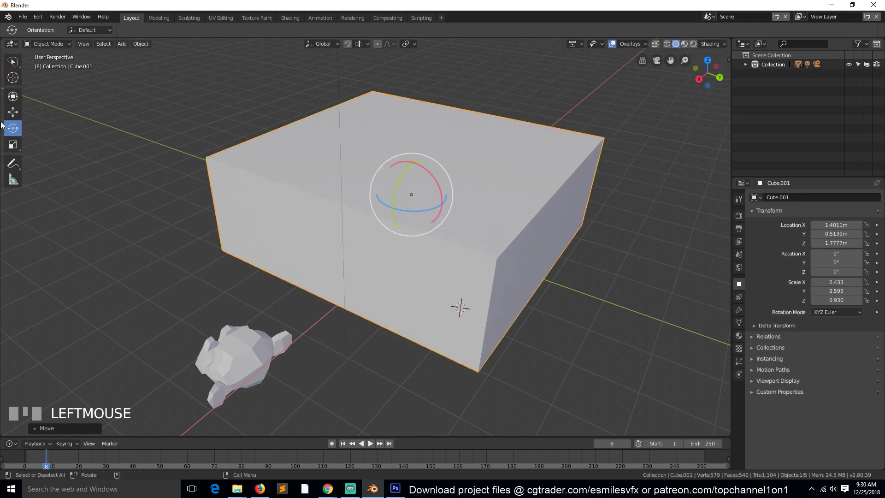
drag(429, 178, 429, 156)
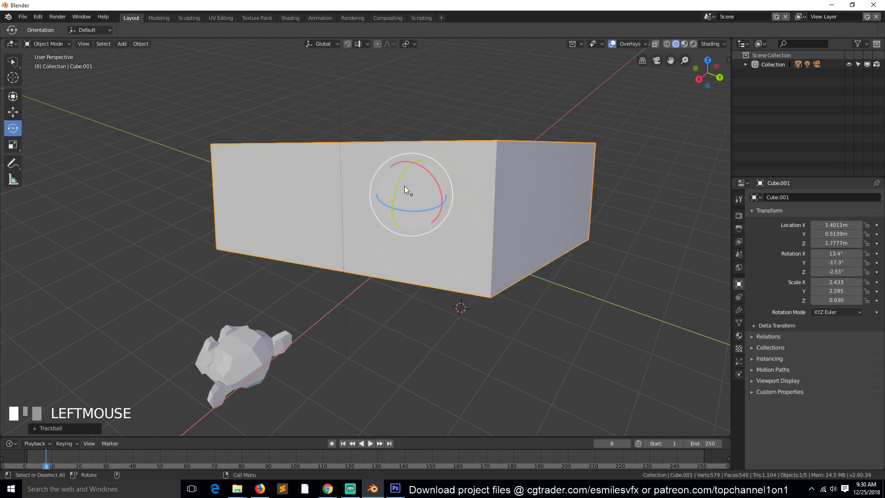
drag(405, 186, 411, 206)
key(ctrl+z)
- Undo the block's free rotation and rescale it along X and Y with the Scale tool to about 1.498 × 1.027
click(12, 145)
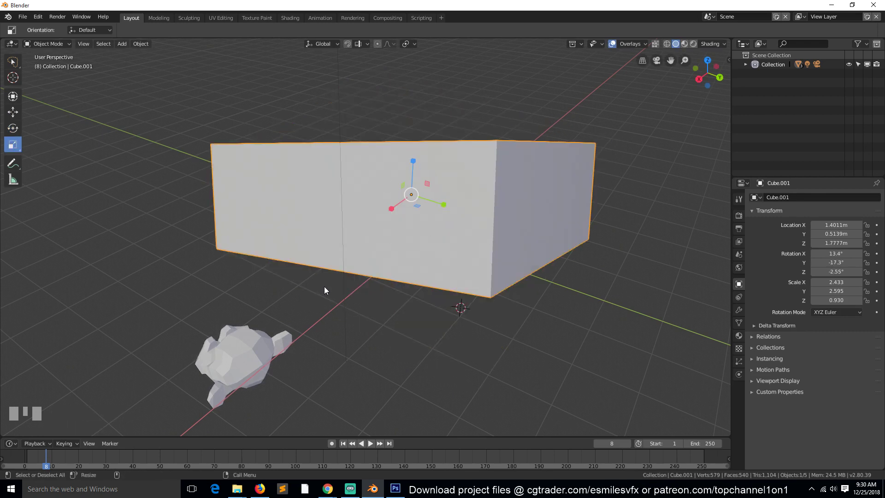
key(ctrl+z)
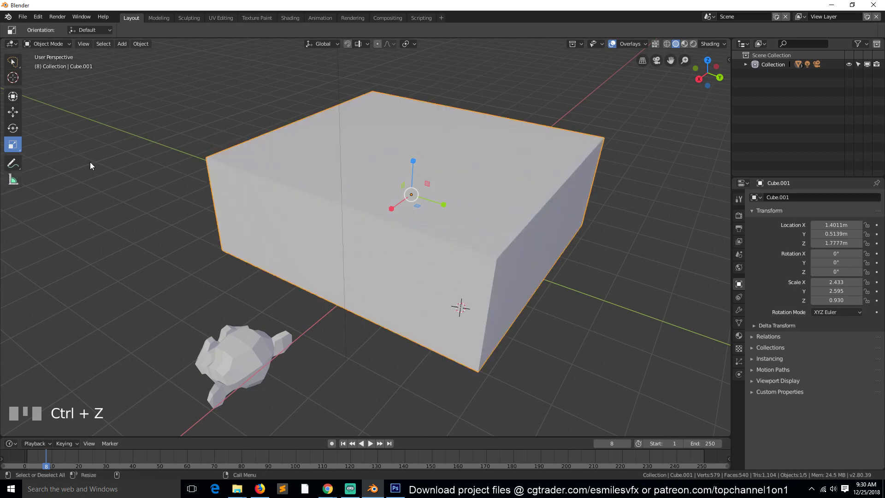
drag(444, 205, 453, 226)
drag(392, 210, 336, 249)
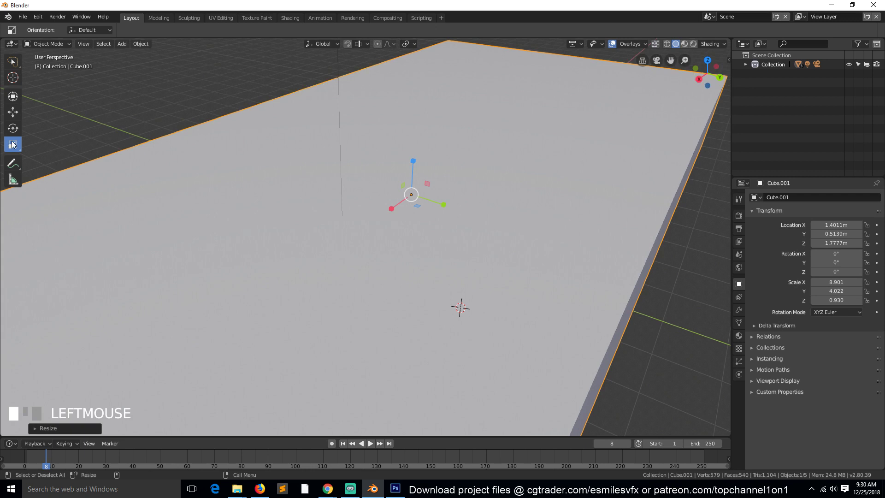
drag(388, 205, 417, 198)
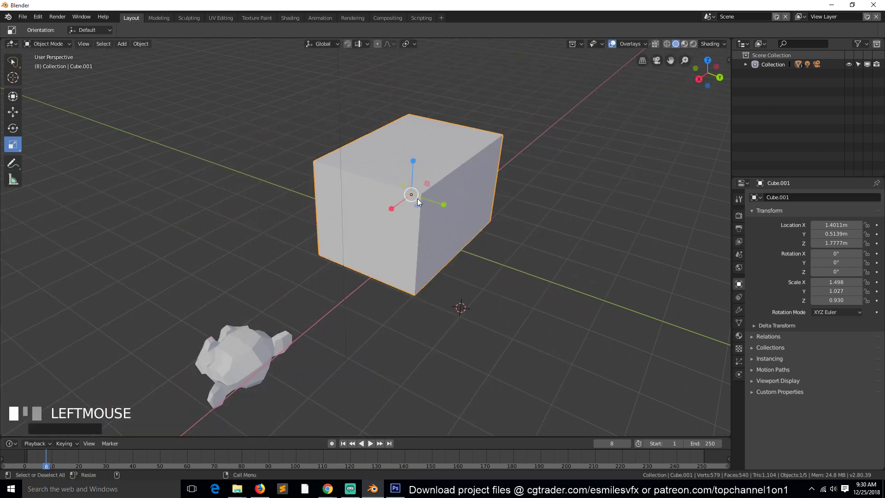
- Alternate between the Move, Rotate and Scale tools to compare their gizmos and plane handles on the block
click(12, 112)
click(13, 144)
click(14, 113)
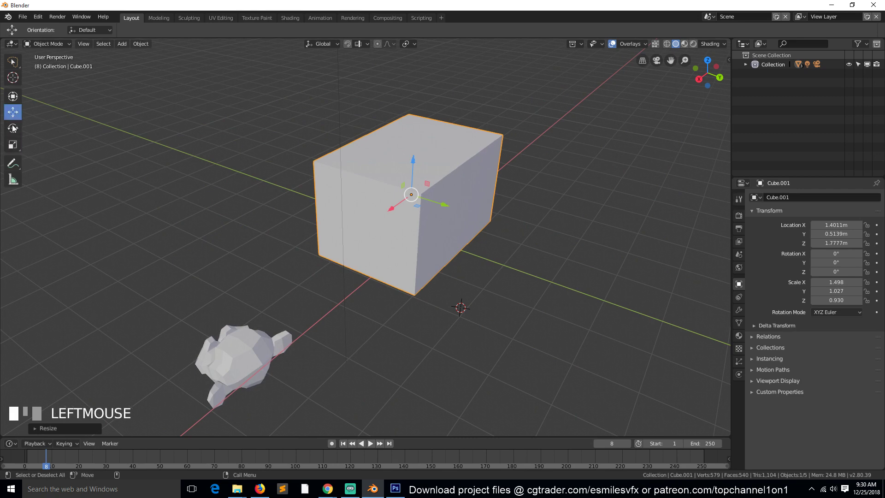
click(15, 144)
click(14, 129)
click(13, 112)
click(13, 147)
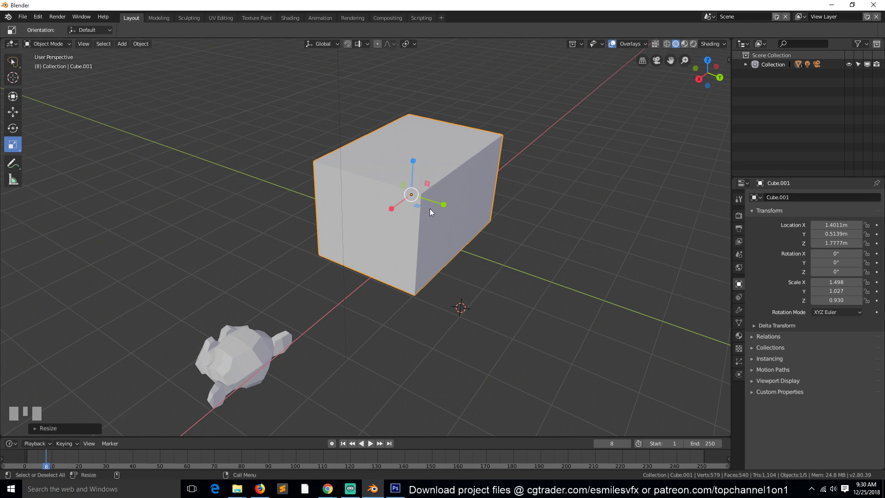
click(16, 115)
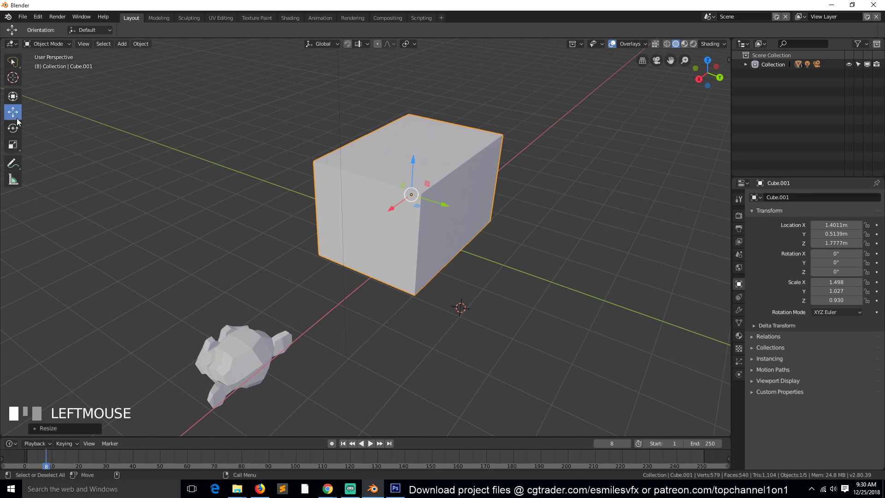
click(427, 183)
click(13, 144)
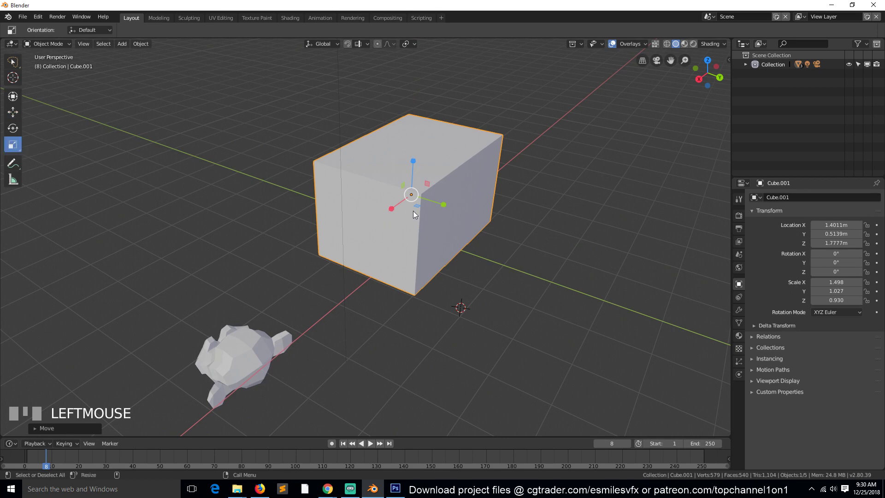
- Examine the block and its Scale gizmo from several angles and distances, ending with the Move tool active
middle_drag(483, 234, 496, 214)
scroll(419, 215, up, 4)
middle_drag(429, 231, 405, 231)
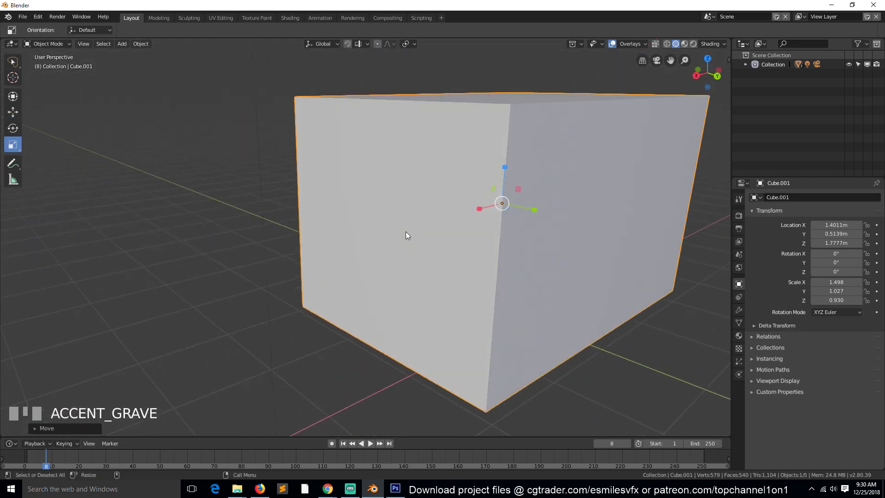
scroll(486, 227, down, 3)
mouse_move(485, 226)
middle_down()
mouse_move(521, 239)
mouse_move(491, 228)
middle_up()
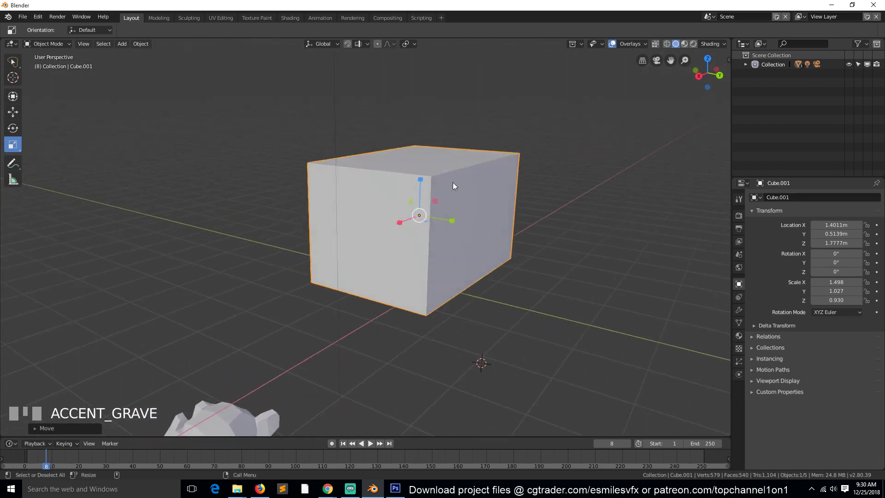
scroll(448, 226, up, 2)
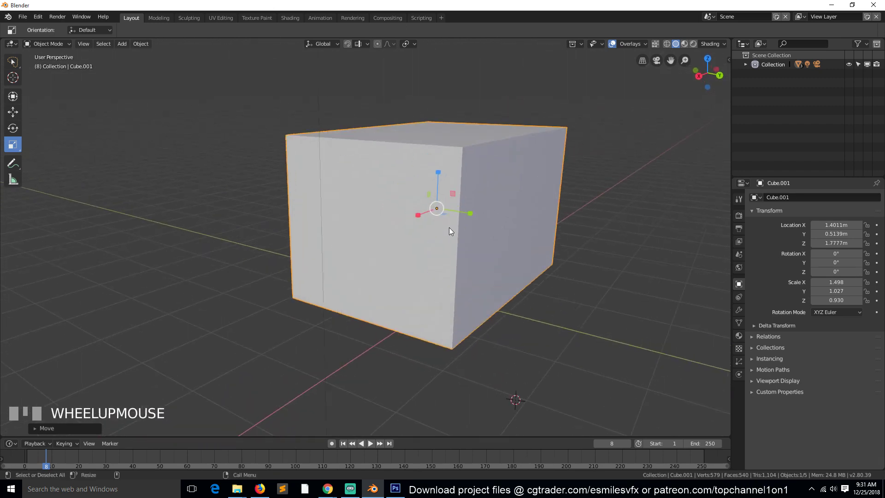
scroll(447, 230, down, 3)
middle_drag(438, 249, 431, 250)
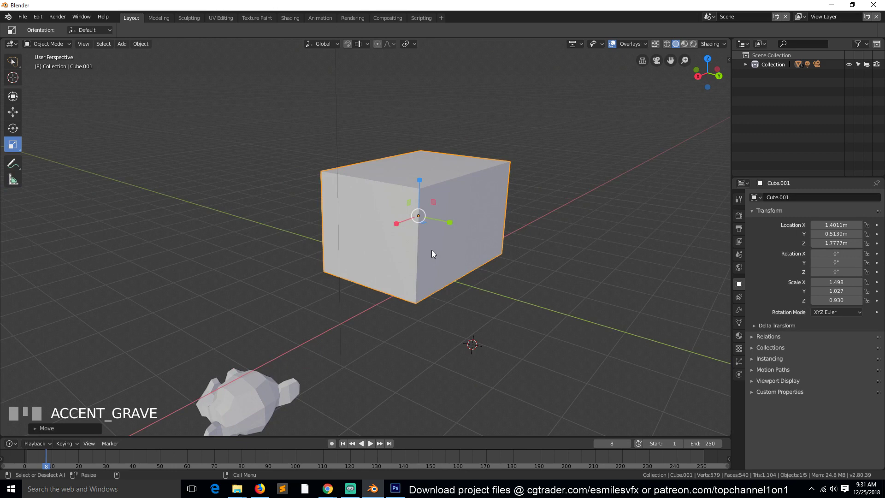
scroll(431, 253, down, 4)
scroll(406, 263, up, 2)
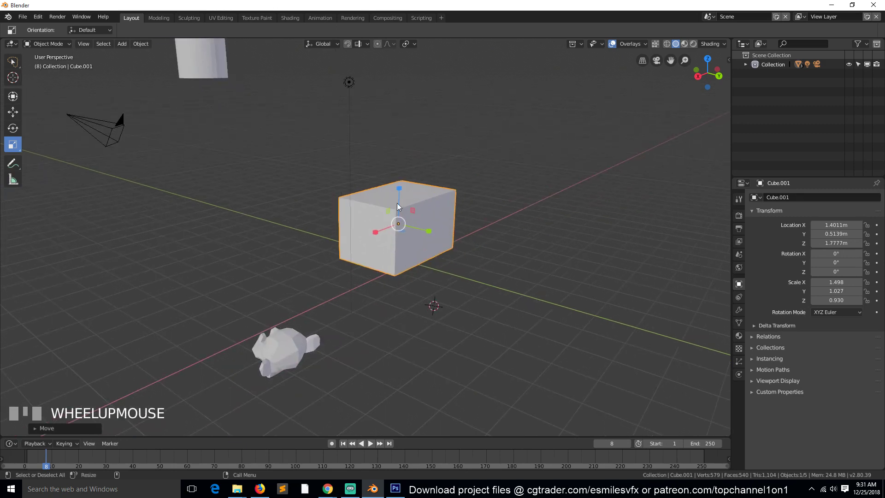
click(17, 115)
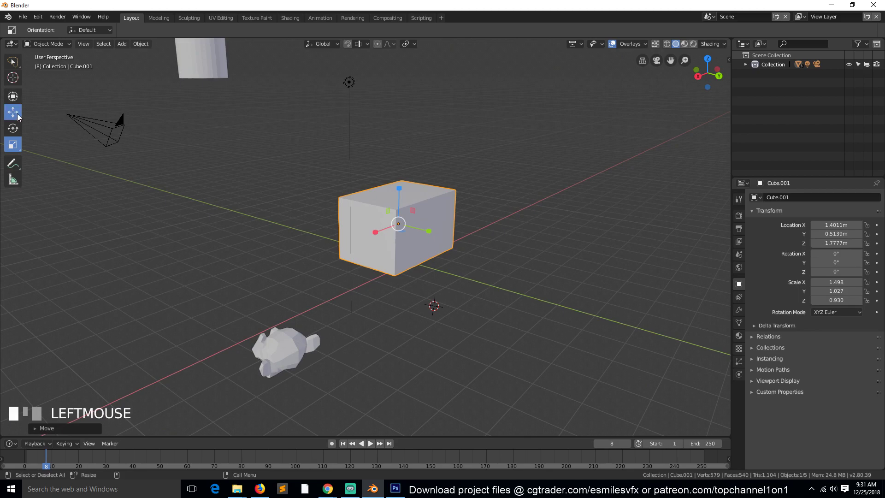
- Switch to Photoshop and brush red axis arrows and freehand movement paths around the sketched box to illustrate moving in a plane
click(393, 489)
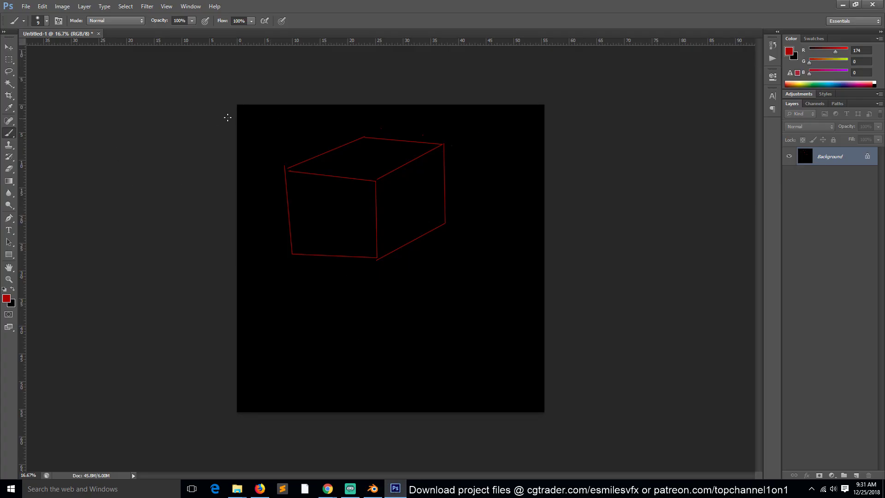
mouse_move(245, 127)
mouse_down()
mouse_move(255, 108)
mouse_move(259, 408)
mouse_move(544, 400)
mouse_up()
drag(496, 362, 548, 395)
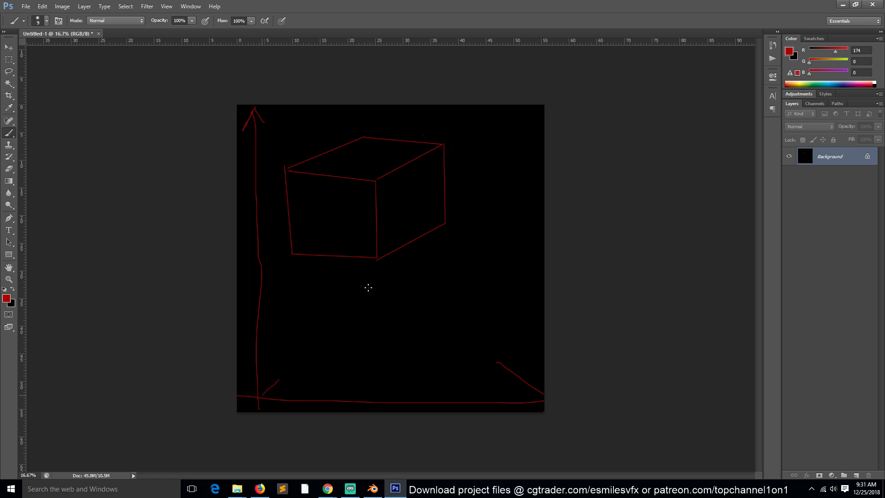
mouse_move(368, 288)
mouse_down()
mouse_move(391, 355)
mouse_move(263, 233)
mouse_move(400, 243)
mouse_up()
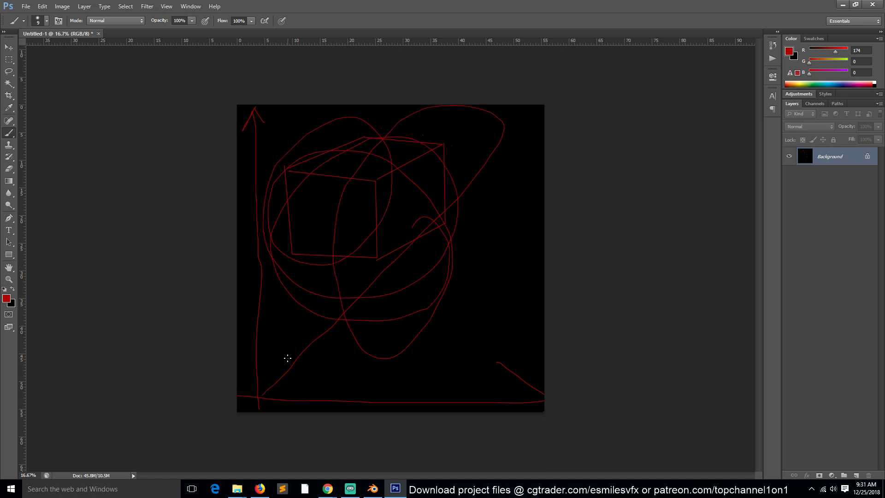
mouse_move(280, 373)
mouse_down()
mouse_move(320, 140)
mouse_move(342, 165)
mouse_up()
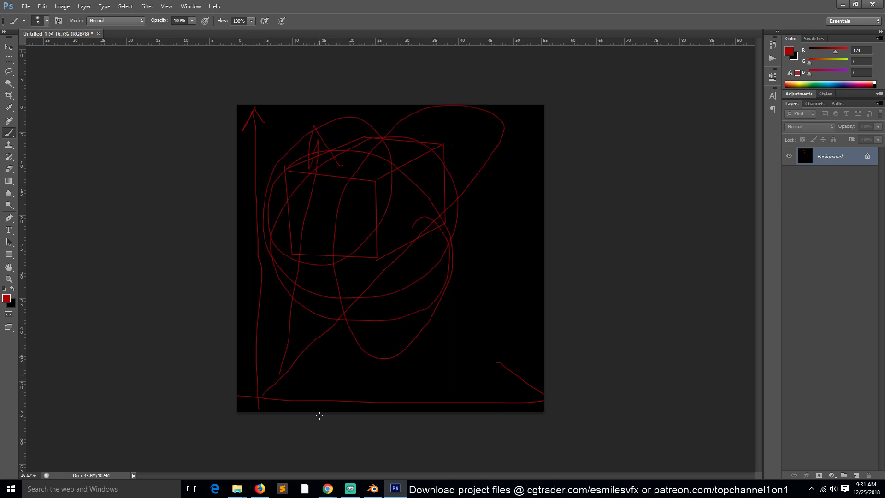
mouse_move(282, 369)
mouse_down()
mouse_move(454, 369)
mouse_move(451, 391)
mouse_up()
mouse_move(357, 380)
mouse_down()
mouse_move(366, 172)
mouse_move(357, 107)
mouse_move(380, 148)
mouse_up()
- Return to Blender and move the block within the XY plane to about X 3.39 m, Y 0.49 m
click(372, 489)
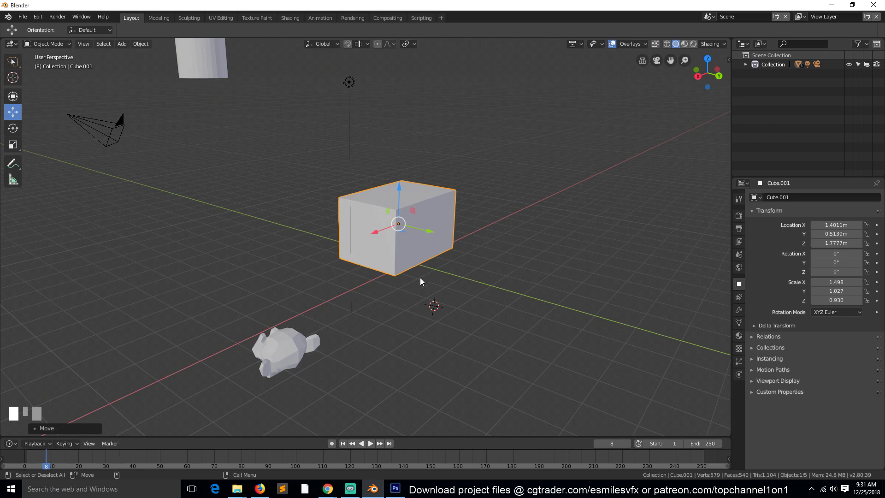
key(grave)
middle_drag(420, 278, 414, 300)
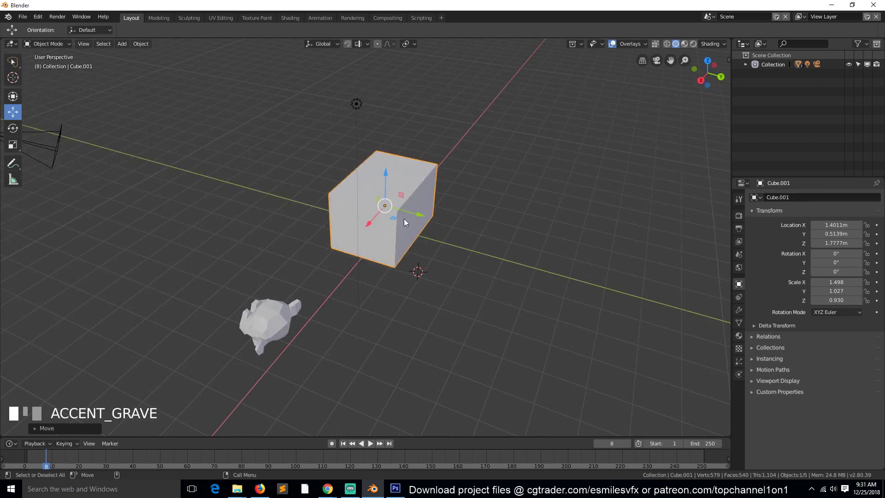
drag(396, 219, 378, 256)
middle_drag(404, 302, 406, 271)
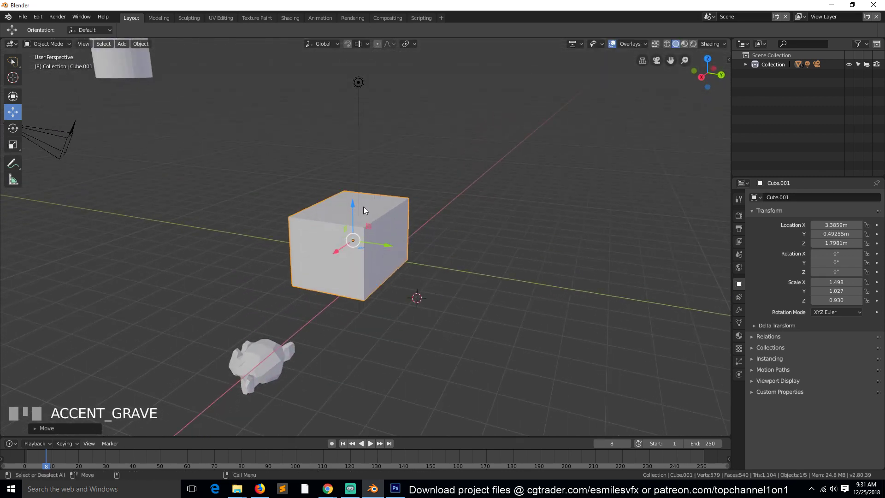
- Move the block within the YZ plane to about Y 2.65 m, Z 2.76 m, and within the XZ plane to about X 4.31 m, Z 3.12 m
drag(371, 226, 450, 204)
middle_drag(450, 204, 375, 200)
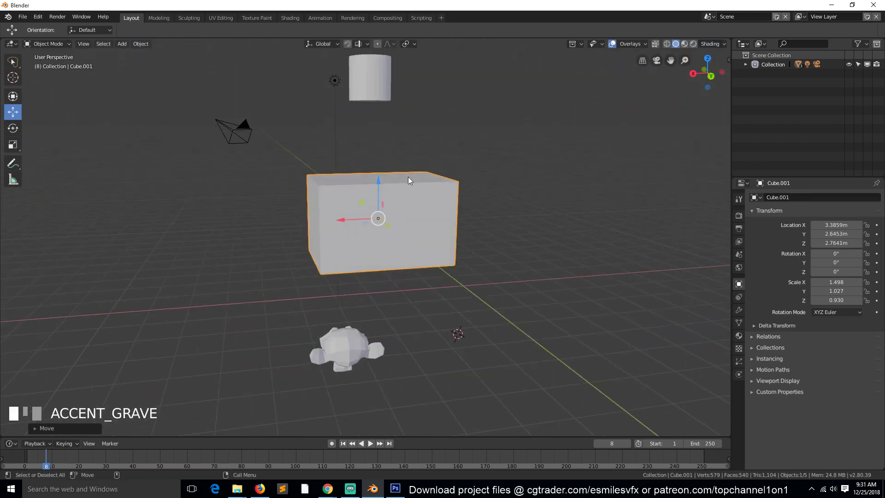
middle_drag(446, 162, 409, 238)
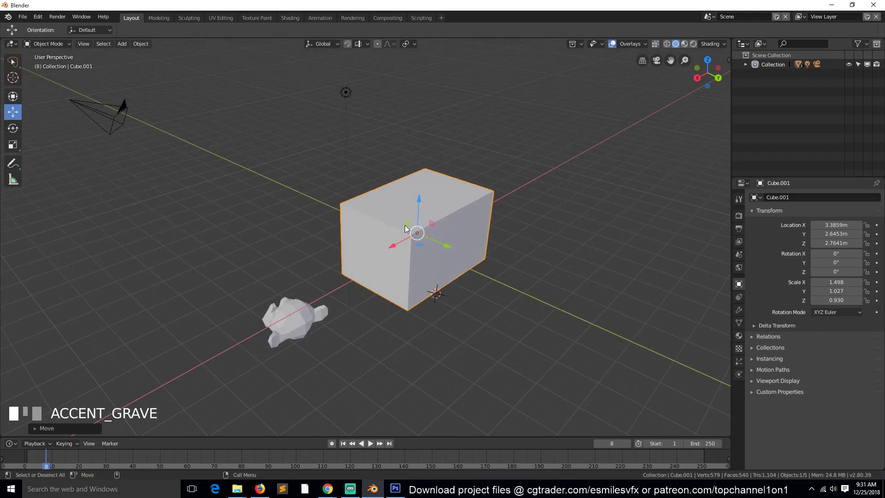
drag(406, 225, 380, 222)
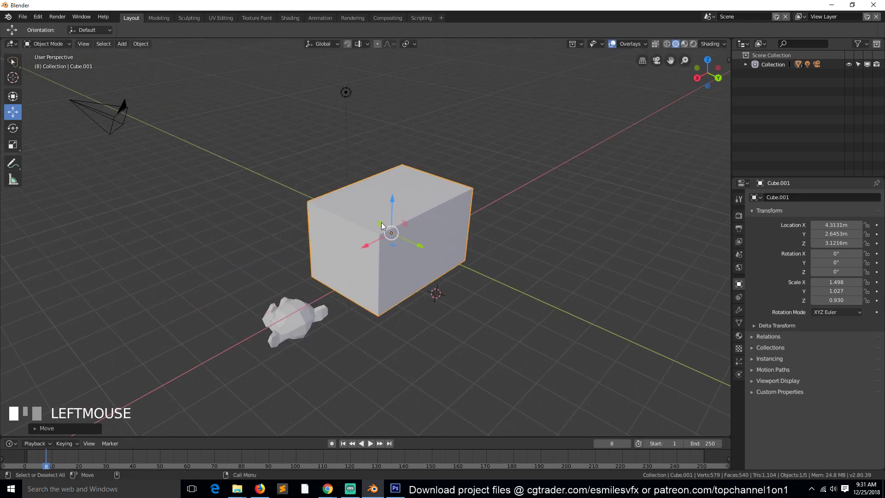
- Delete the block and add a mesh plane at the 3D cursor
key(x)
click(396, 228)
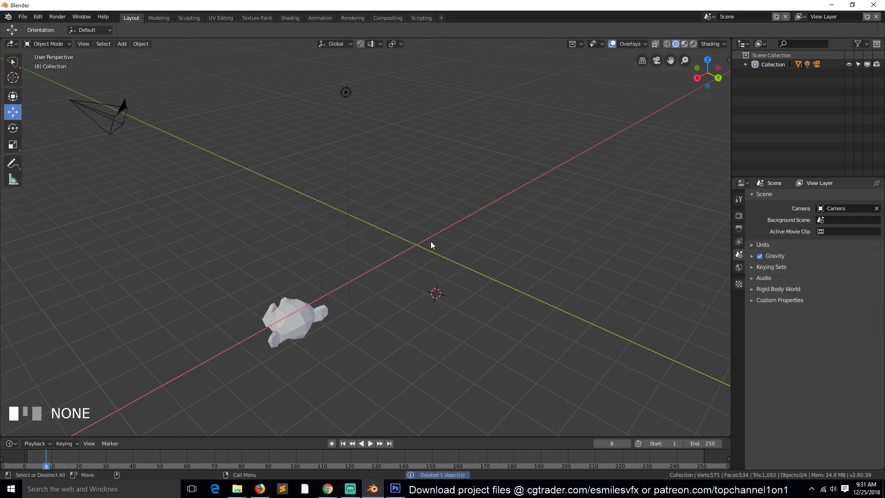
key(shift+a)
mouse_move(408, 239)
click(448, 241)
- Scale the plane uniformly to about 4.306 and raise it along Z to about 0.07 m
key(s)
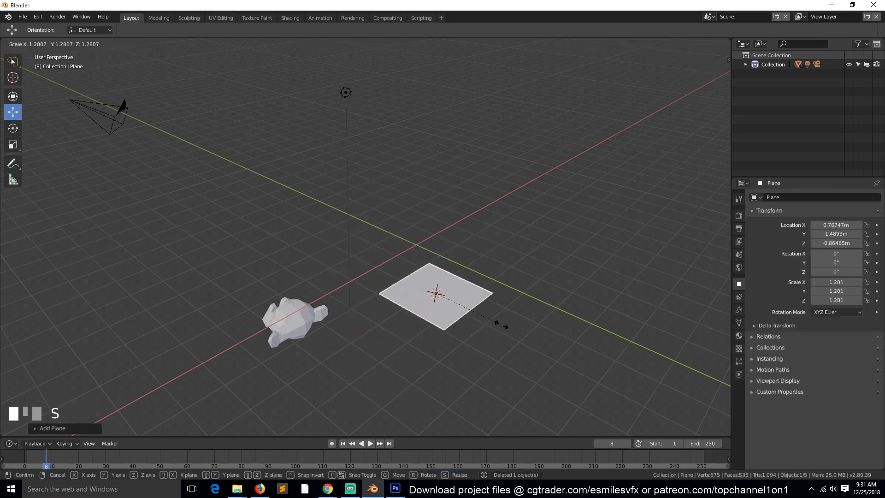
click(524, 355)
drag(440, 271, 437, 242)
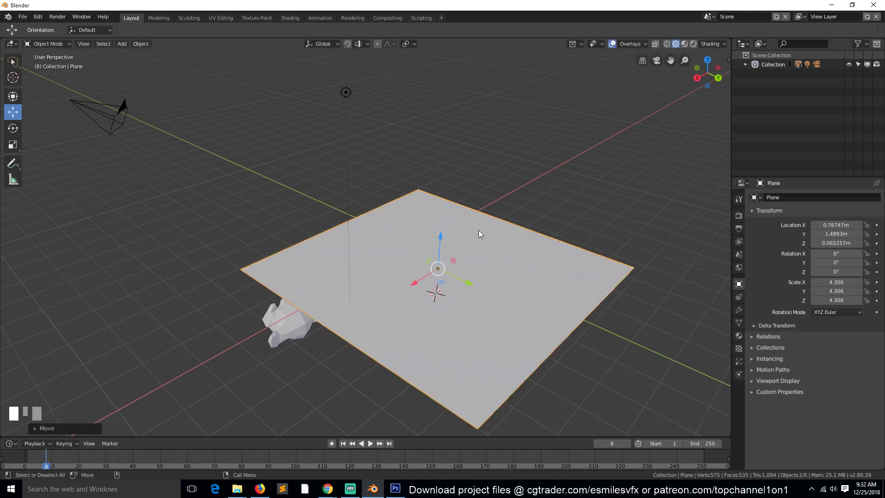
- Set the viewport shading colour to Random so each object gets its own colour
click(710, 45)
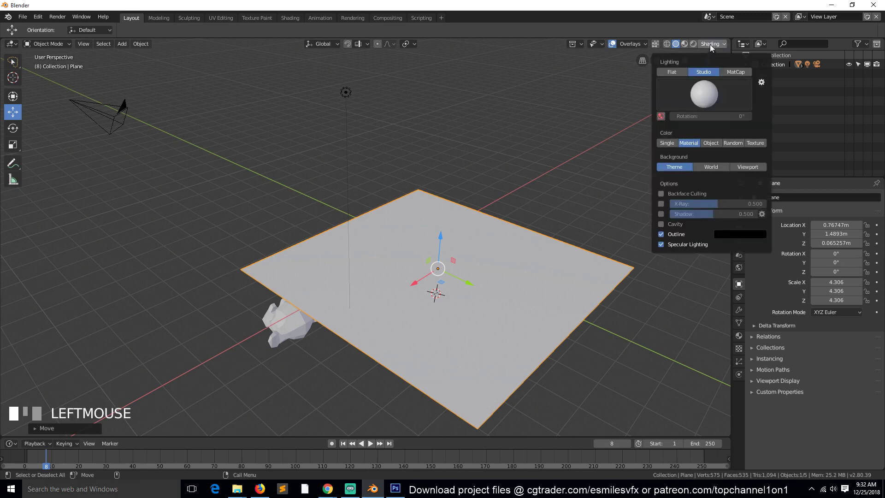
click(733, 143)
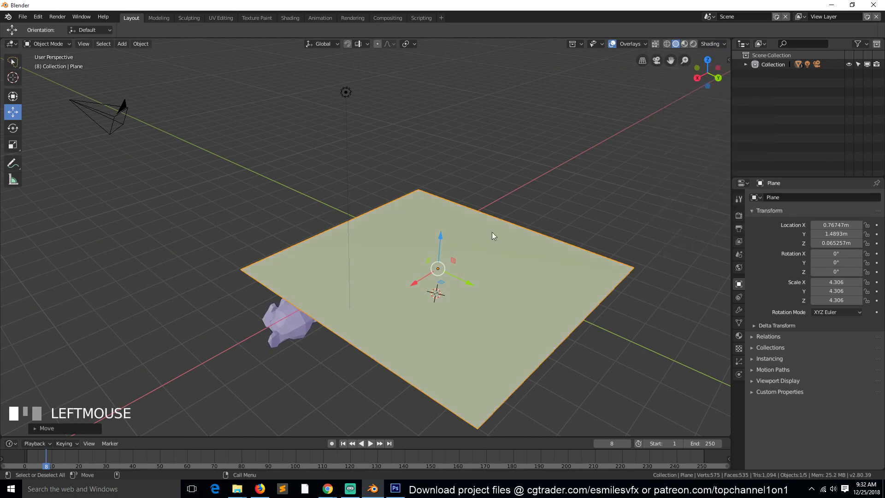
key(grave)
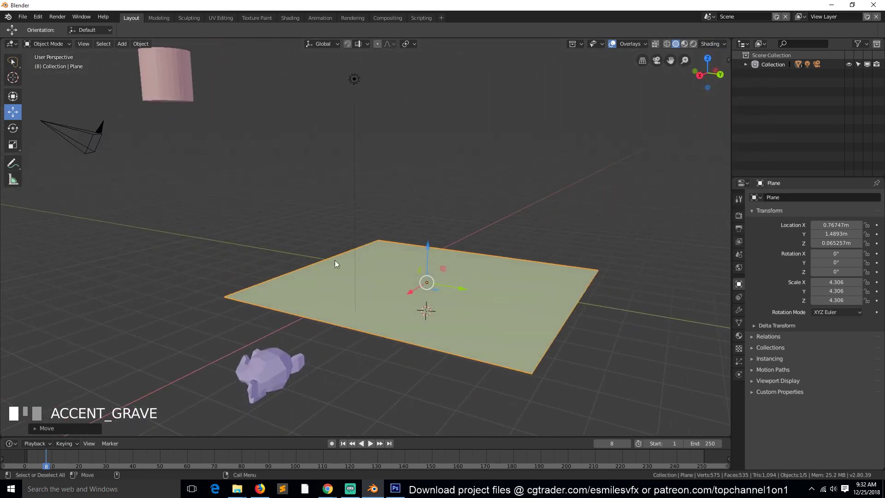
key(grave)
middle_drag(403, 286, 401, 288)
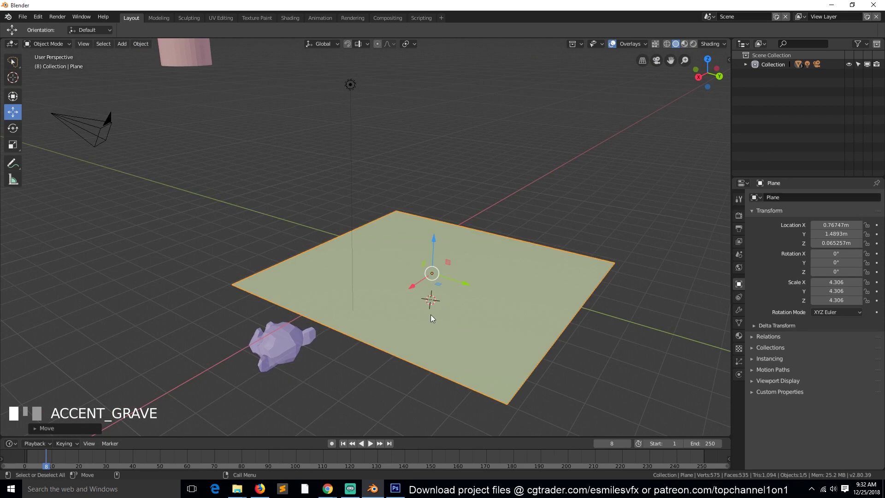
- Add a second mesh plane at the 3D cursor and rotate it 90° around the X axis
click(122, 43)
mouse_move(163, 55)
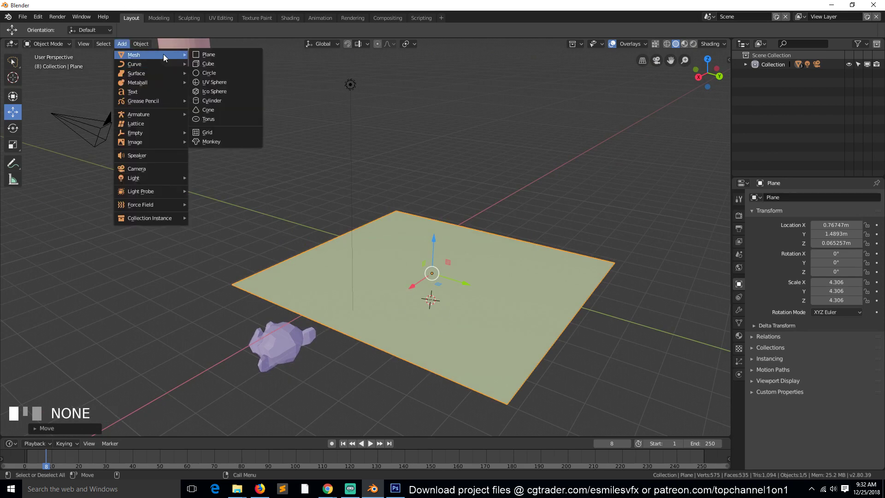
click(208, 54)
text(r)
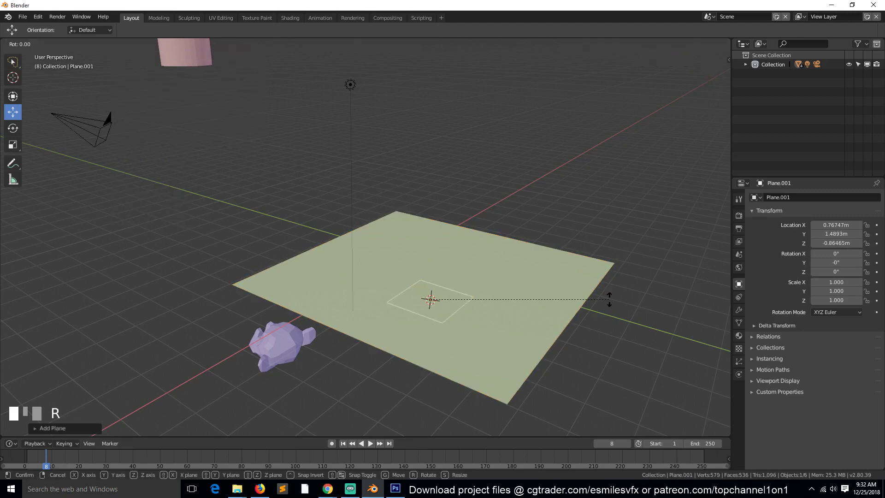
text(x)
text(90)
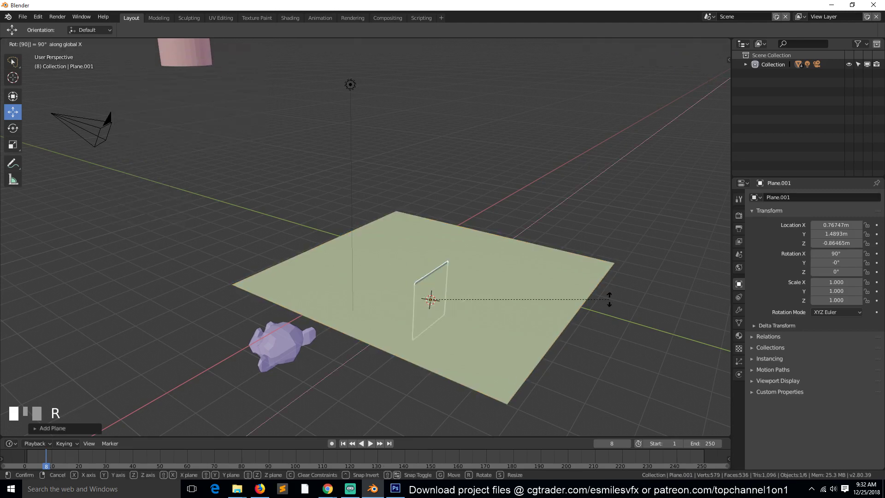
click(609, 299)
- Scale the upright plane uniformly to about 5.620 and raise it along Z to about 0.10 m
key(s)
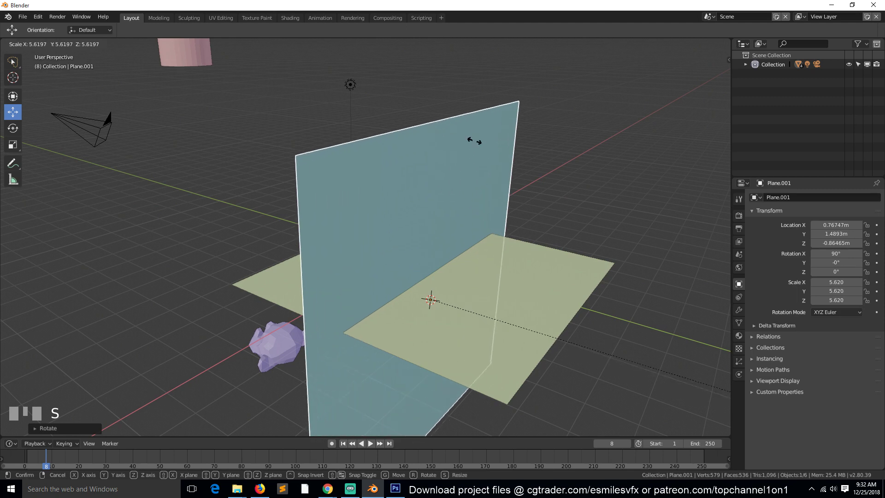
click(451, 224)
drag(431, 263, 430, 237)
key(grave)
middle_drag(432, 237, 414, 230)
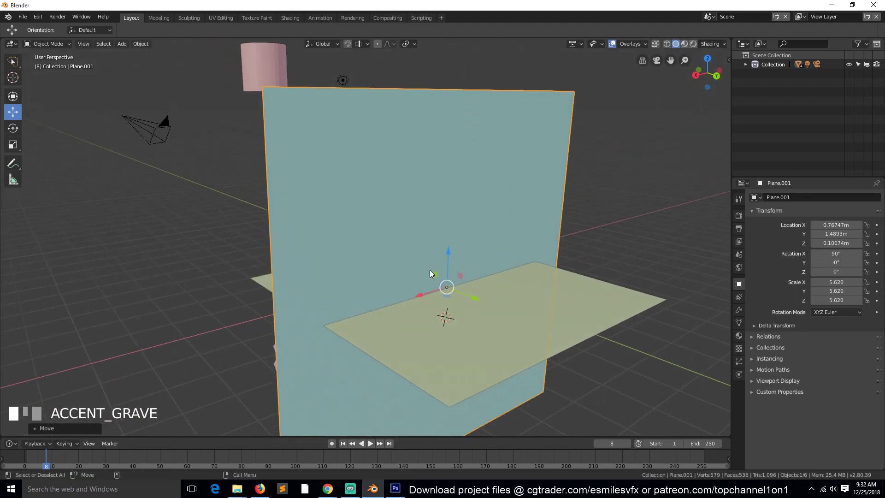
- Add a third mesh plane at the 3D cursor and scale it uniformly to about 2.903
click(536, 306)
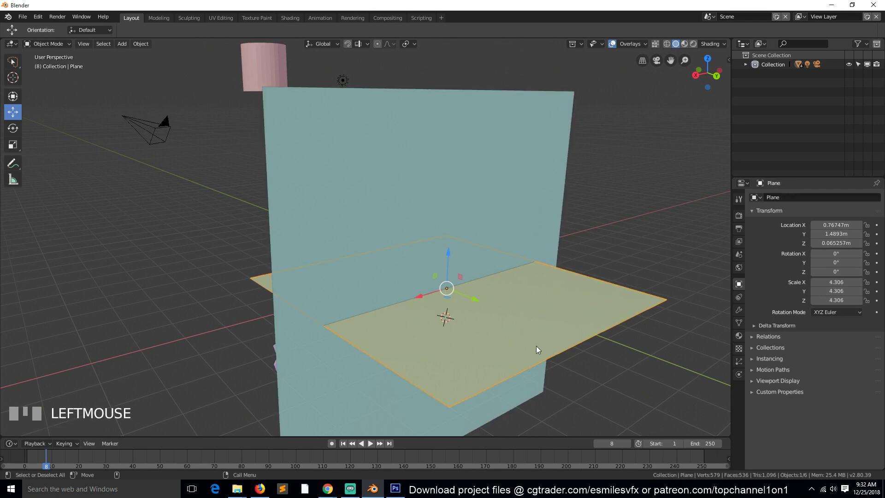
click(513, 191)
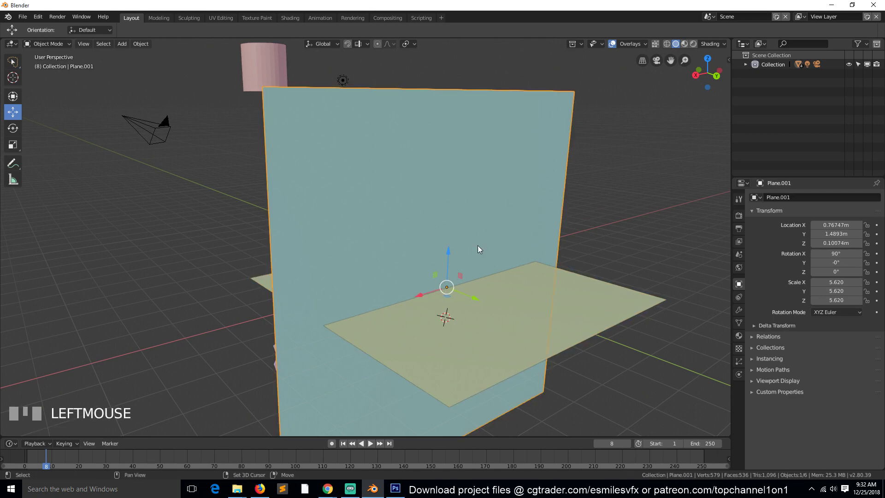
click(118, 47)
mouse_move(134, 57)
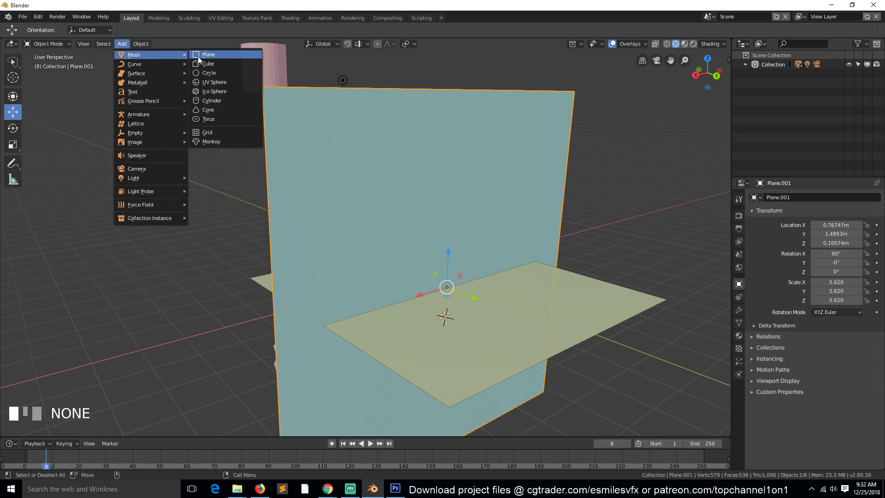
click(198, 56)
key(s)
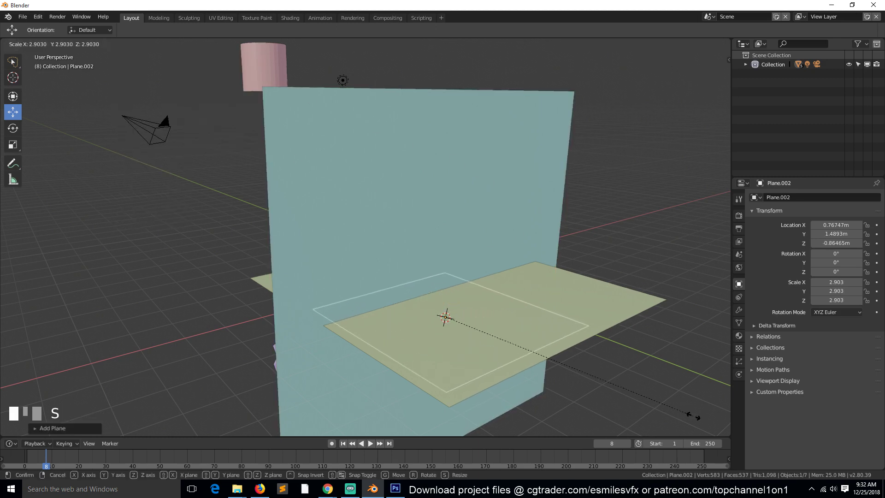
click(693, 415)
- Rotate the third plane 90° around the Y axis and enlarge it uniformly to a scale of about 6.928
key(r)
text(x)
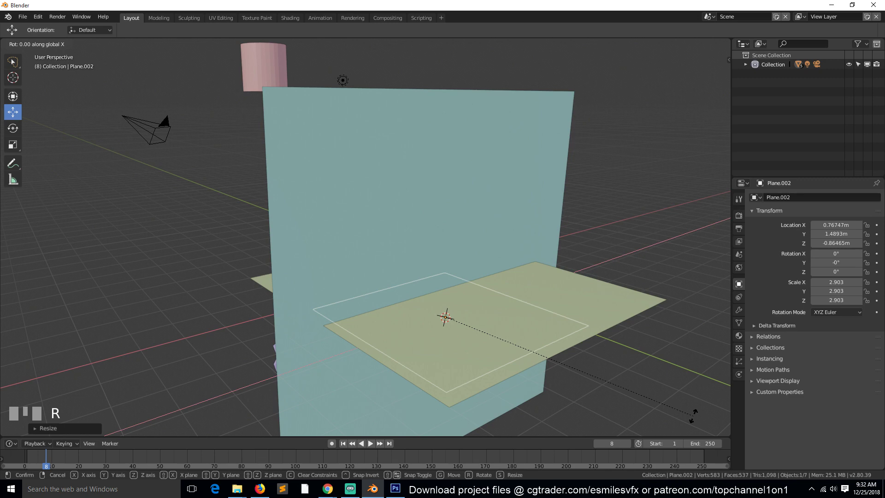
text(90z)
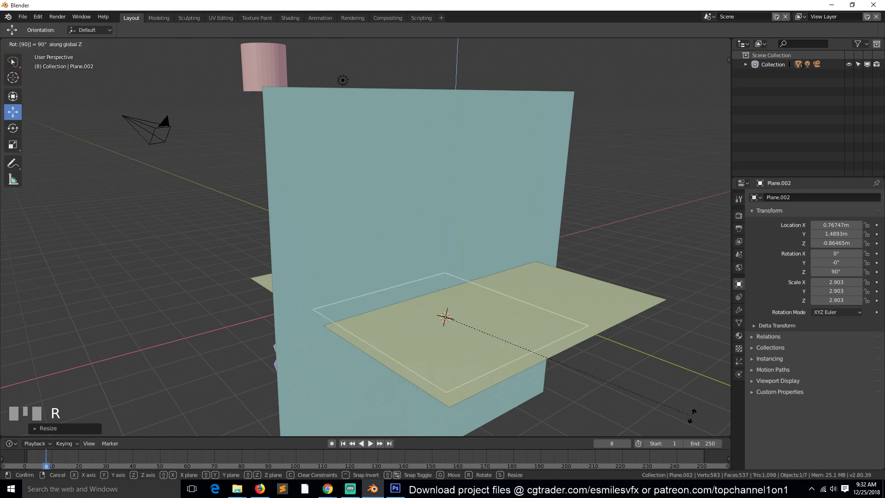
text(y)
click(691, 417)
key(s)
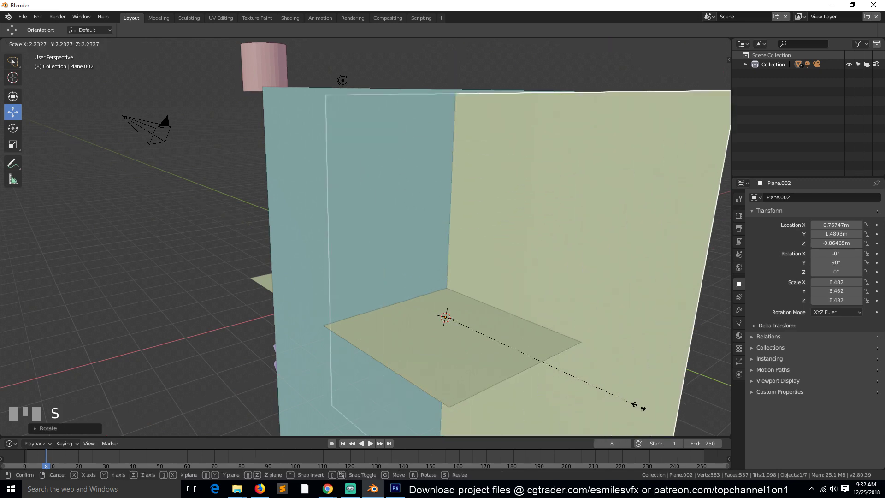
click(648, 407)
- Move the third plane within the YZ plane to about Y 1.91 m, Z -0.01 m
scroll(577, 353, down, 3)
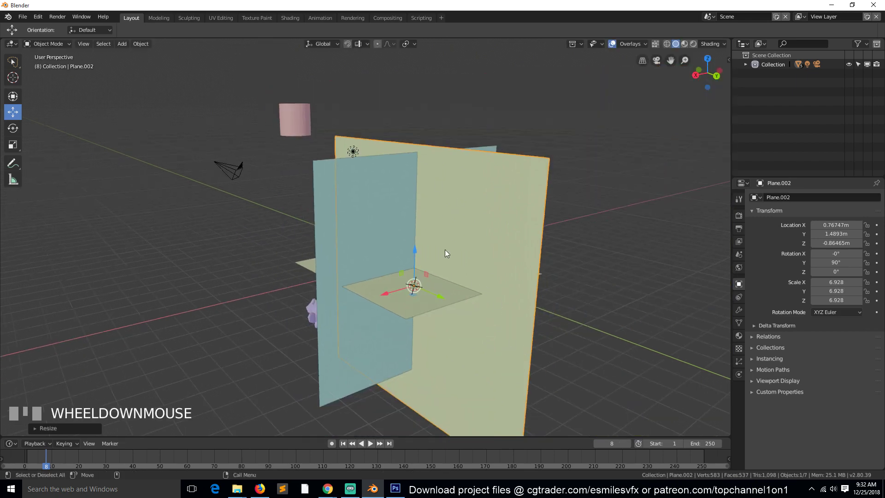
middle_drag(445, 250, 541, 283)
scroll(524, 277, up, 2)
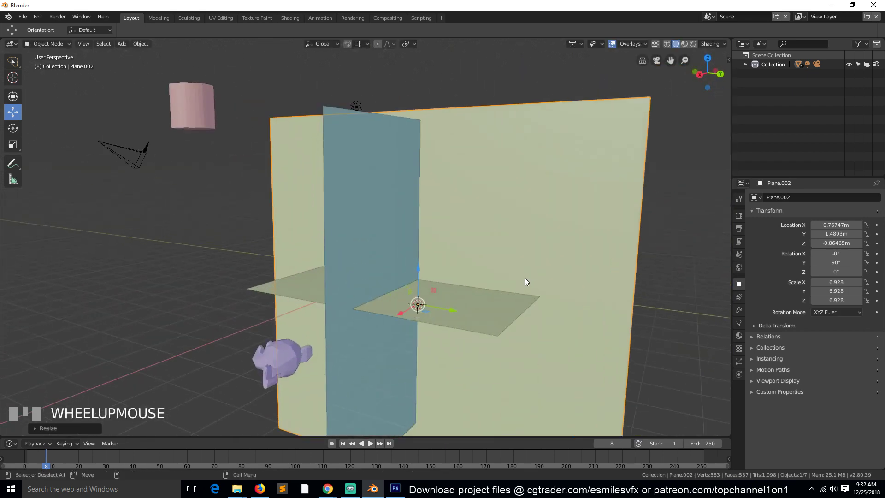
mouse_move(436, 288)
mouse_down()
mouse_move(451, 266)
mouse_move(593, 275)
mouse_move(323, 210)
mouse_move(405, 264)
mouse_move(449, 259)
mouse_move(447, 280)
mouse_up()
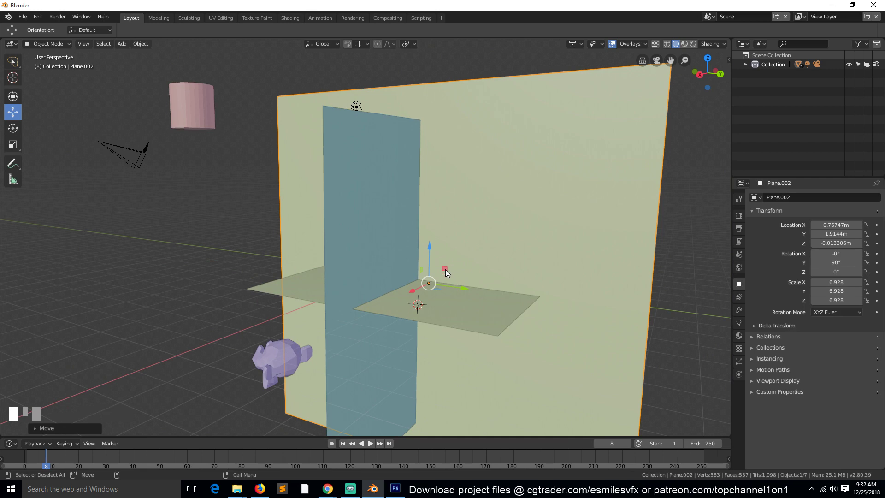
mouse_move(445, 272)
middle_down()
mouse_move(429, 297)
mouse_move(449, 284)
middle_up()
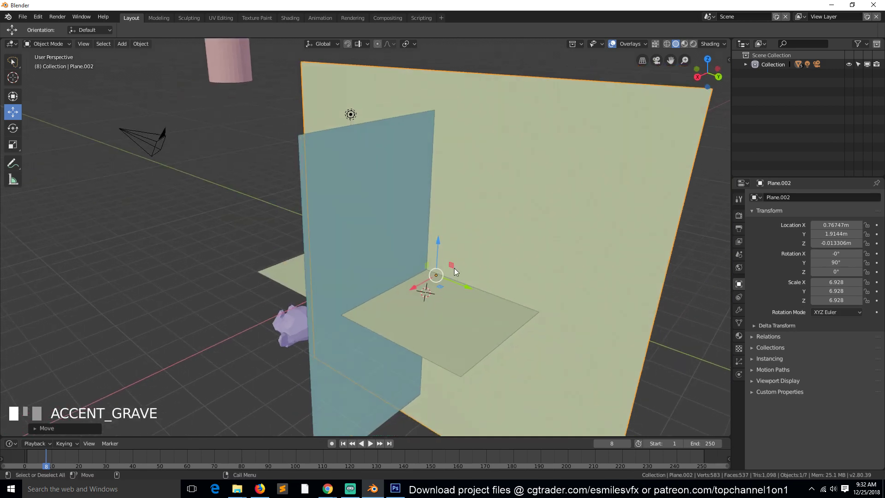
- Try moving the large upright plane within the XY plane and undo the move
drag(440, 288, 484, 335)
key(ctrl+z)
click(449, 320)
key(ctrl+z)
- Move the blue upright plane within the XZ plane to about X 0.93 m, Z 1.55 m
click(372, 230)
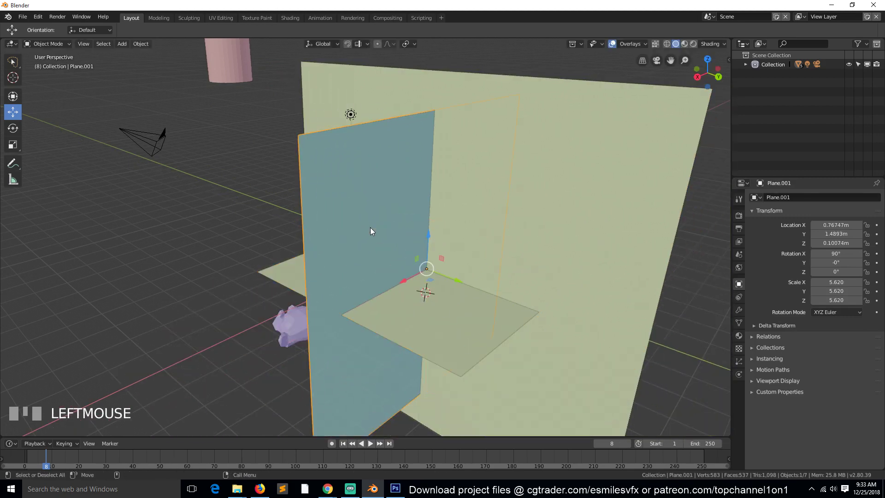
drag(417, 259, 437, 238)
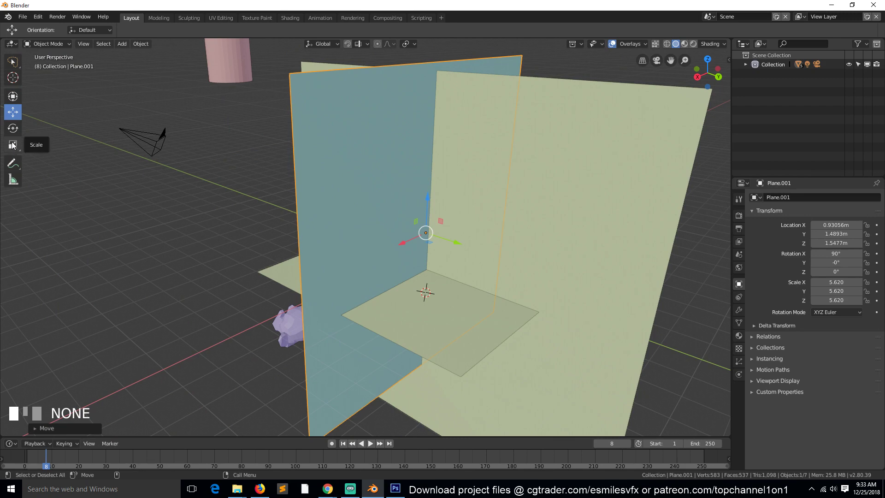
- Activate the Scale tool on the monkey head, stretch it along Z to about 5.308, and undo the stretch
click(13, 145)
click(291, 337)
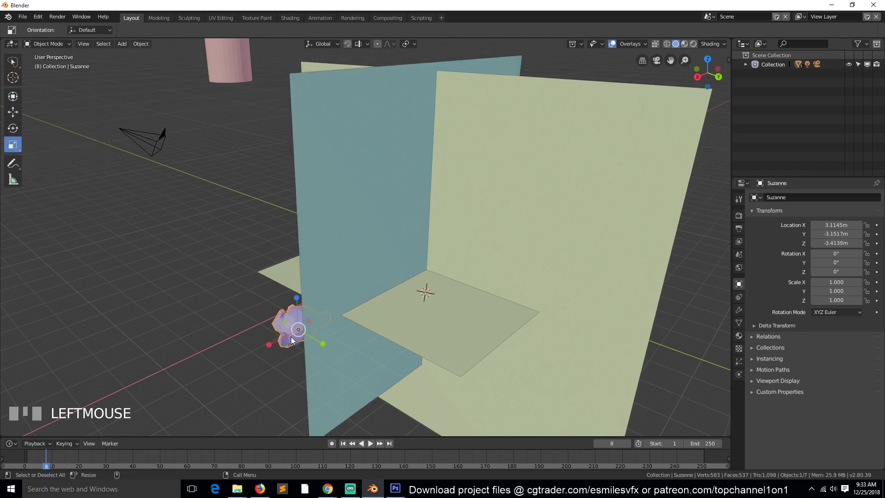
drag(297, 300, 333, 167)
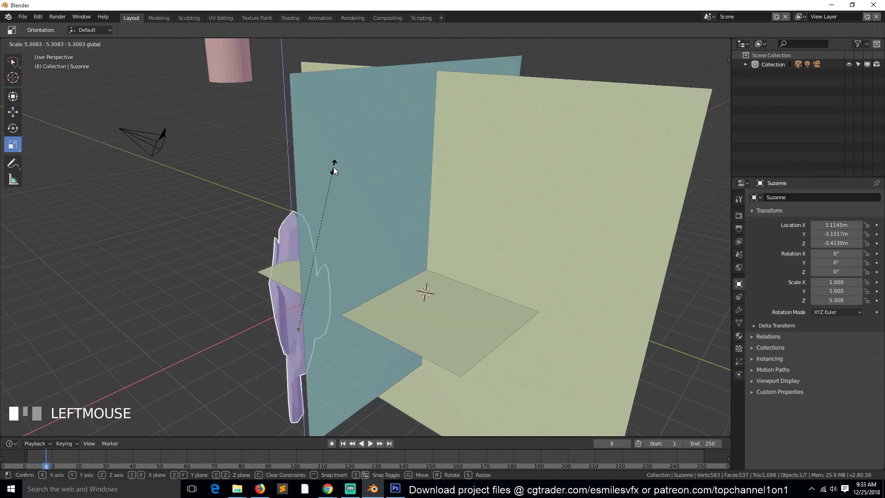
key(ctrl+z)
- Try scaling the monkey head within the YZ plane and undo the scaling
drag(308, 321, 494, 234)
scroll(490, 250, down, 4)
mouse_move(489, 250)
middle_down()
mouse_move(393, 250)
mouse_move(452, 242)
mouse_move(489, 253)
mouse_move(478, 259)
middle_up()
key(ctrl+z)
scroll(306, 337, up, 3)
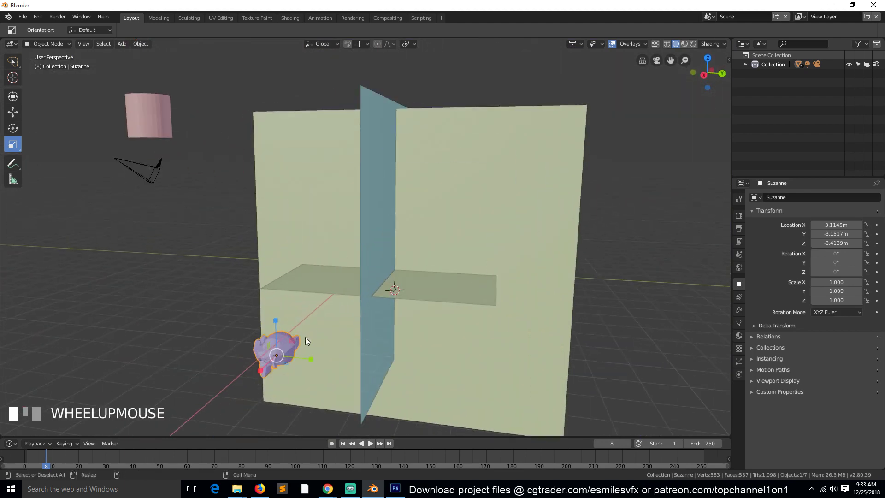
- Try scaling the monkey head within the XY plane and within the XZ plane, undoing each attempt
middle_drag(305, 336, 283, 358)
key(grave)
drag(298, 335, 288, 372)
key(ctrl+z)
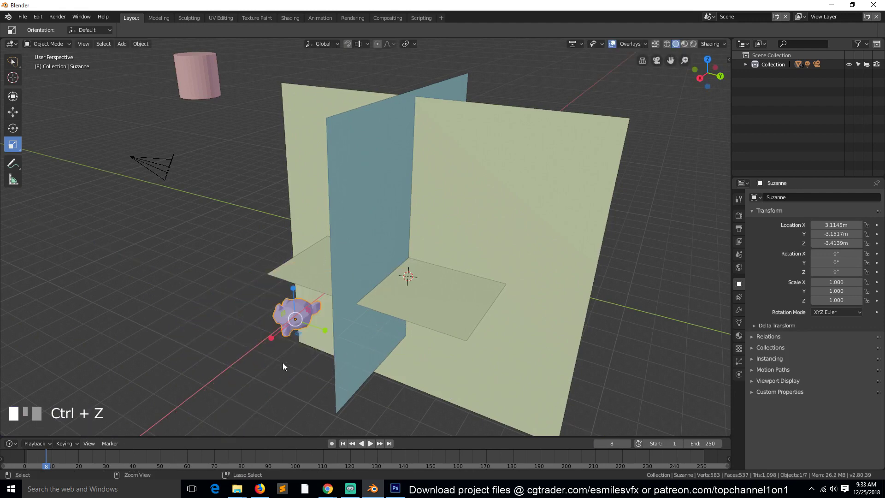
drag(284, 312, 218, 250)
key(ctrl+z)
scroll(230, 277, down, 1)
scroll(234, 282, up, 6)
scroll(236, 283, down, 4)
middle_drag(238, 285, 263, 252)
scroll(233, 271, down, 2)
middle_drag(232, 282, 218, 283)
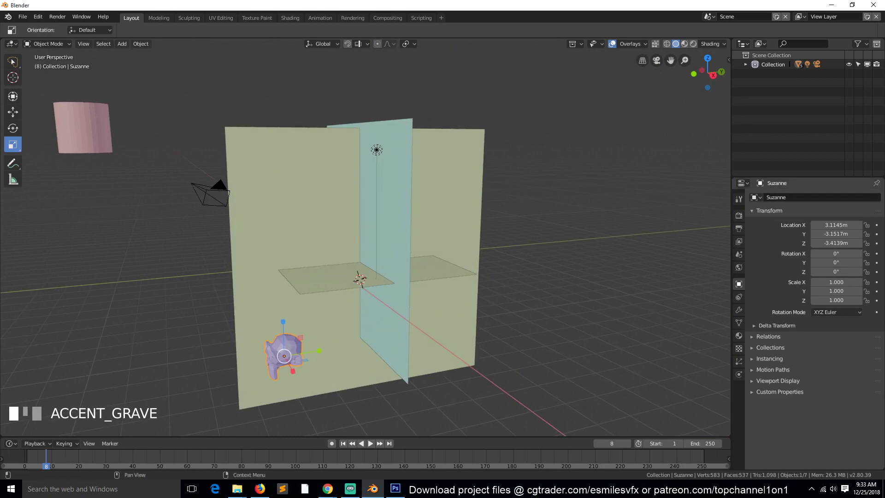